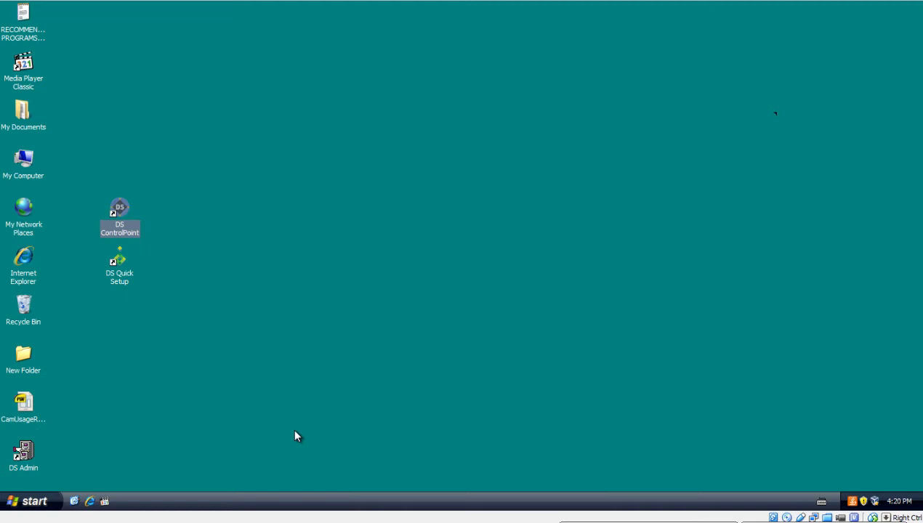
Launch DS ControlPoint from its desktop shortcut.
{"action": "left_click", "coordinate": [367, 383]}
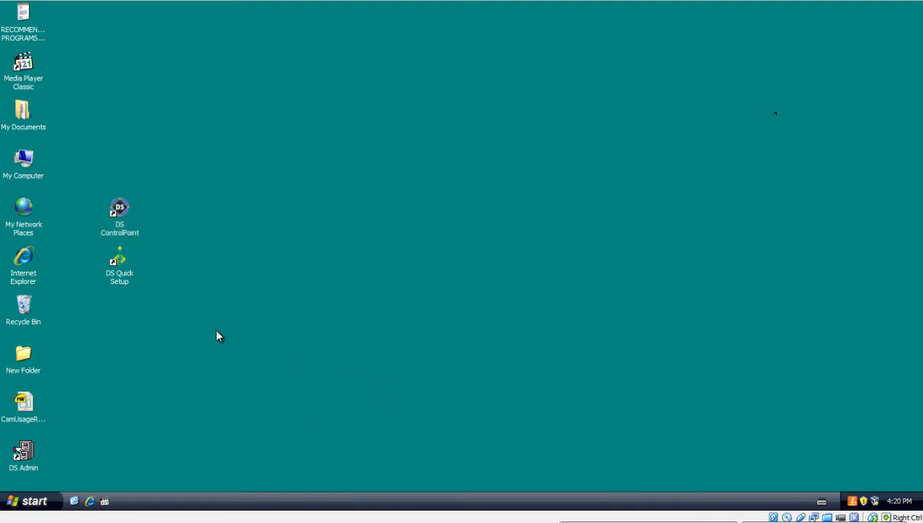
{"action": "left_click", "coordinate": [123, 226]}
{"action": "left_click", "coordinate": [253, 230]}
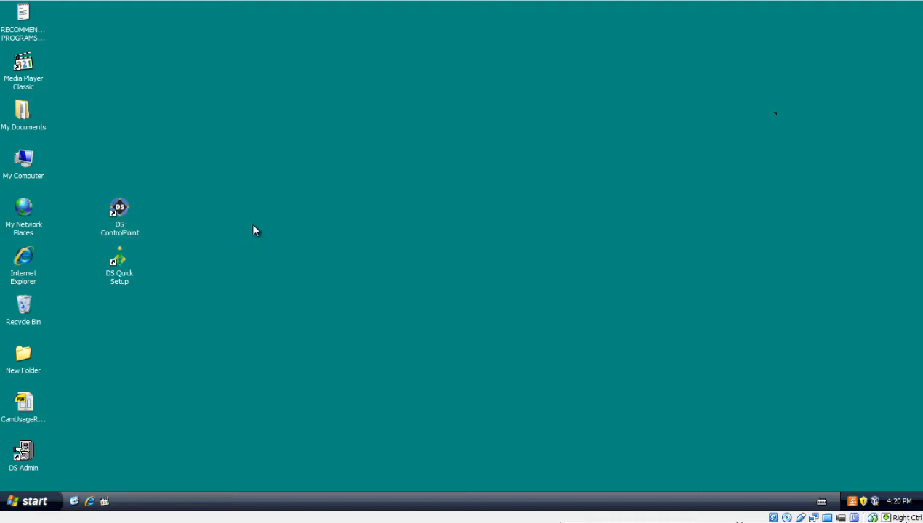
{"action": "double_click", "coordinate": [122, 227]}
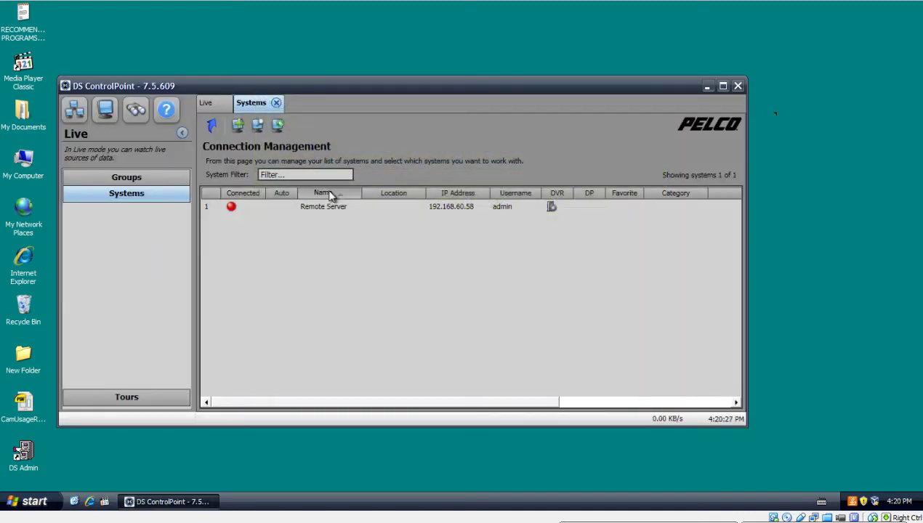
Delete the Remote Server system, confirm it, and close the Systems tab.
{"action": "right_click", "coordinate": [315, 210]}
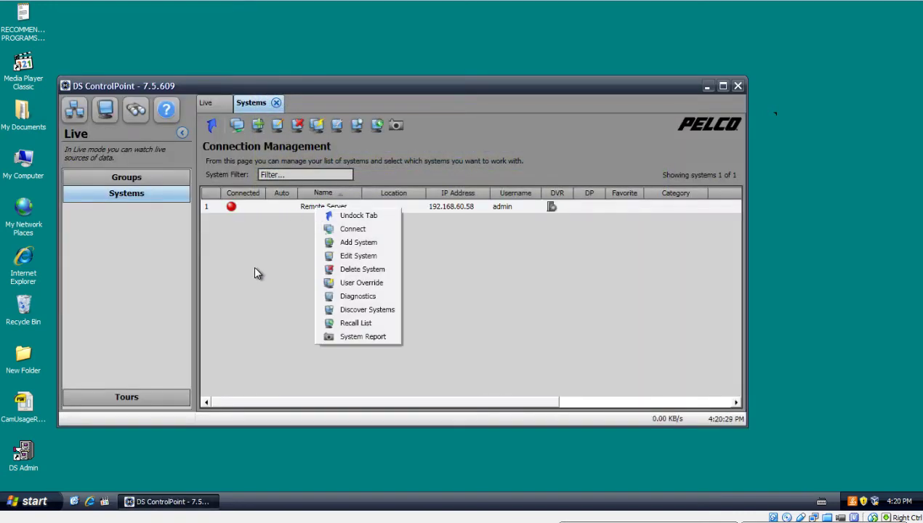
{"action": "left_click", "coordinate": [297, 206]}
{"action": "right_click", "coordinate": [301, 204]}
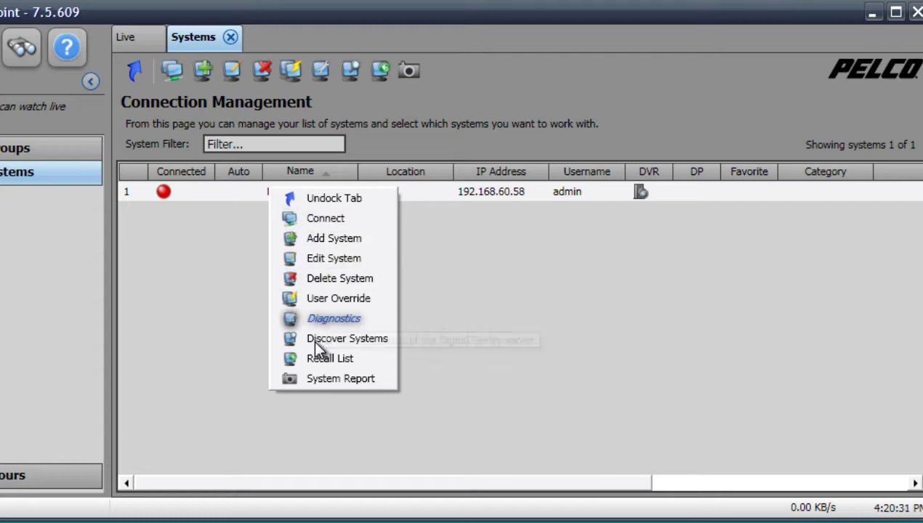
{"action": "left_click", "coordinate": [322, 278]}
{"action": "left_click", "coordinate": [466, 317]}
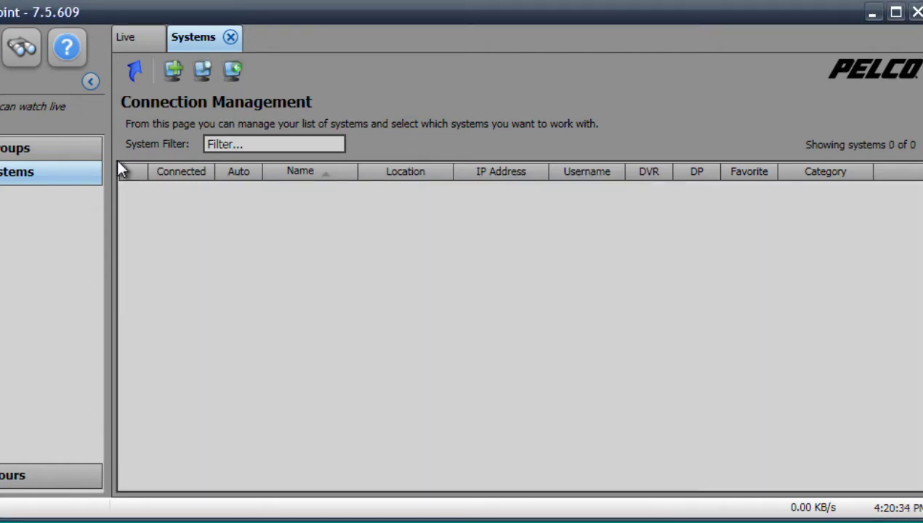
{"action": "left_click", "coordinate": [230, 37]}
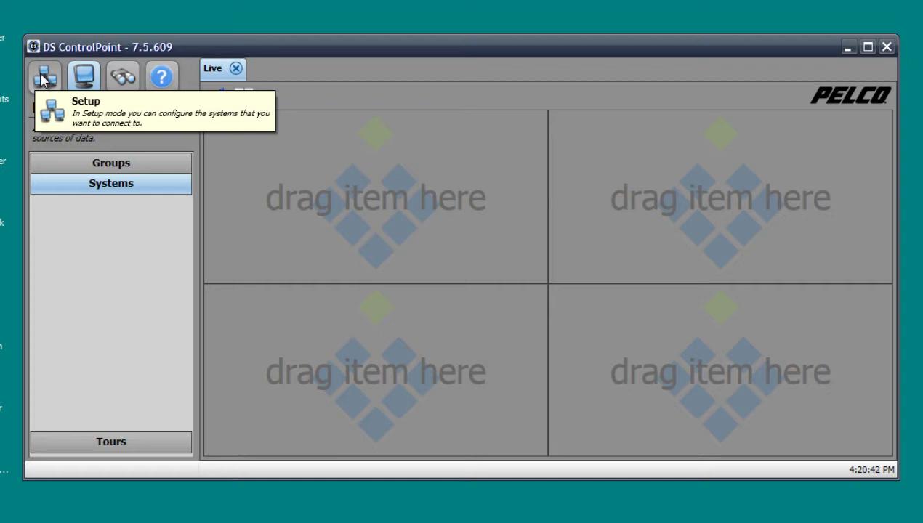
Switch to Setup mode and open Manage Systems to show the empty Connection Management list.
{"action": "left_click", "coordinate": [42, 79]}
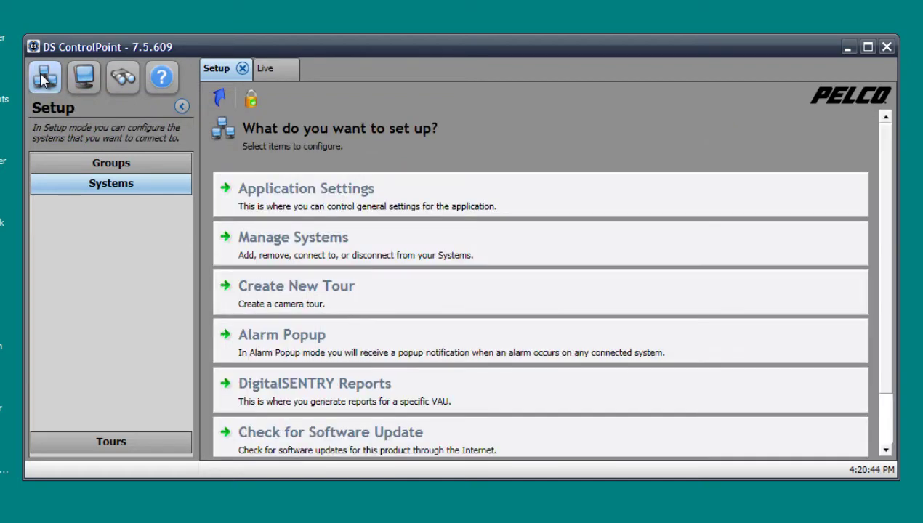
{"action": "left_click", "coordinate": [329, 257]}
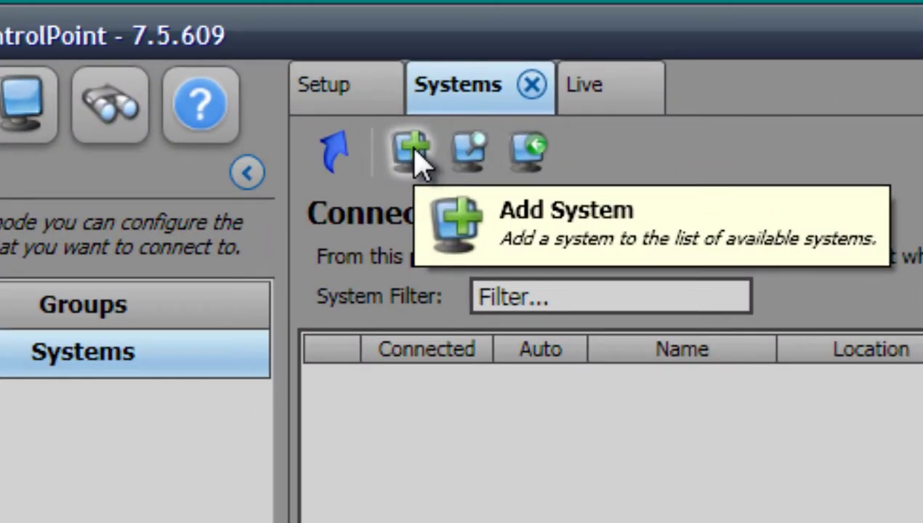
Add a new system named Remote Server with hostname 192.168.60.58.
{"action": "left_click", "coordinate": [414, 151]}
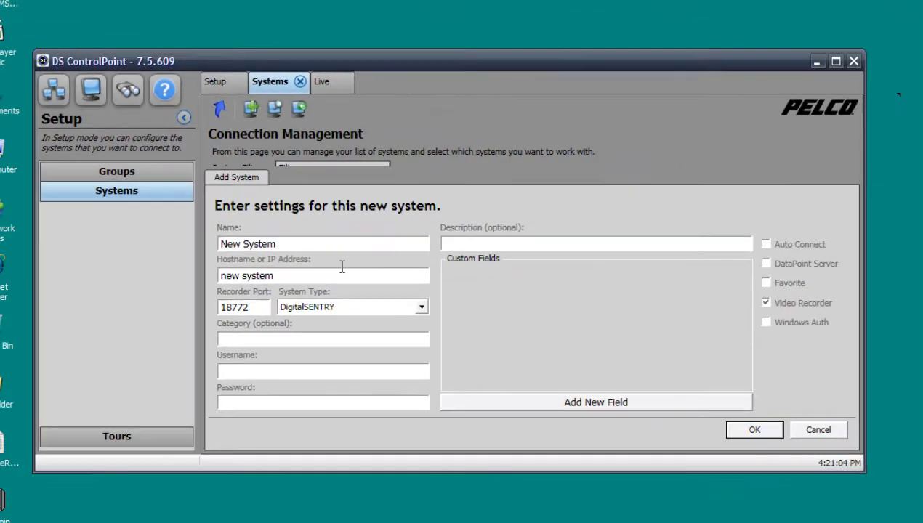
{"action": "left_click", "coordinate": [381, 246]}
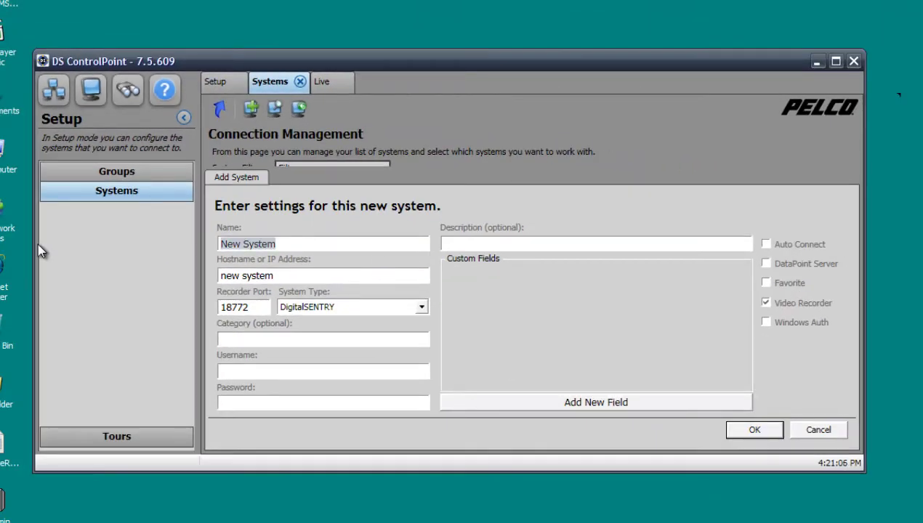
{"action": "type", "text": "Re"}
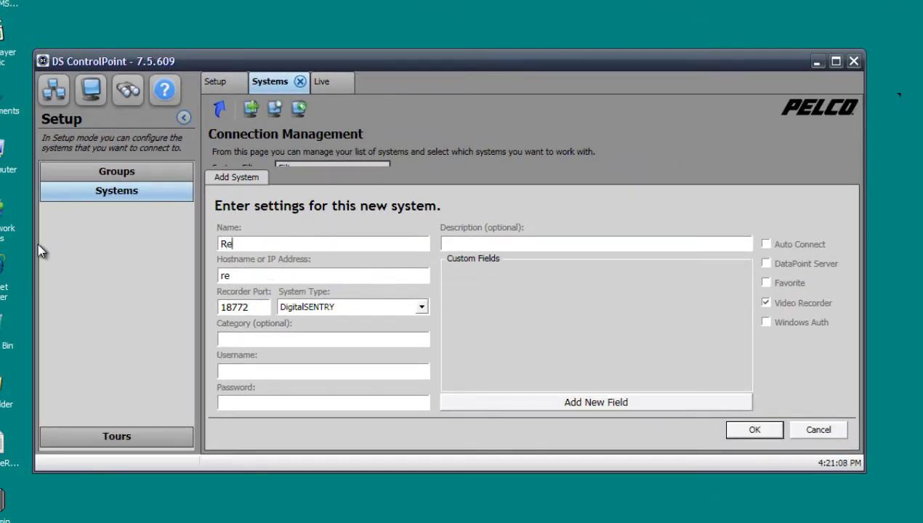
{"action": "type", "text": "mote Server"}
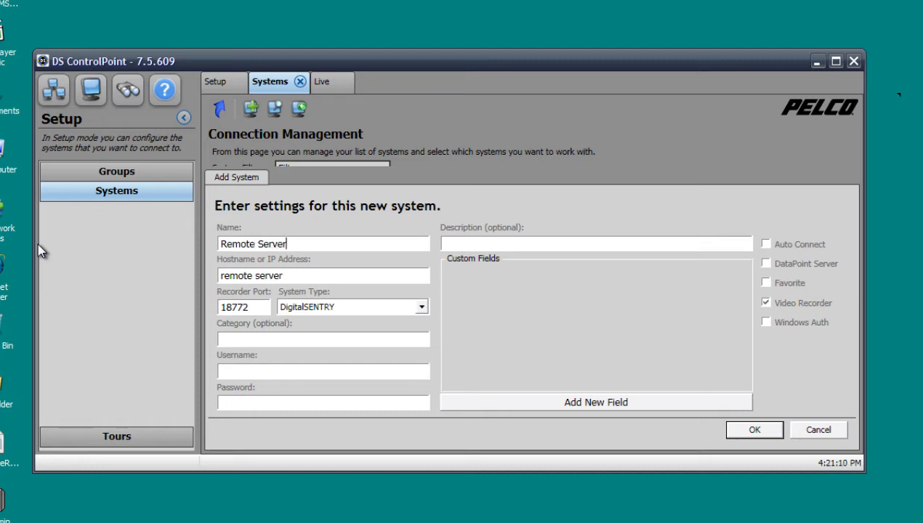
{"action": "key", "text": "Tab"}
{"action": "type", "text": "192.168."}
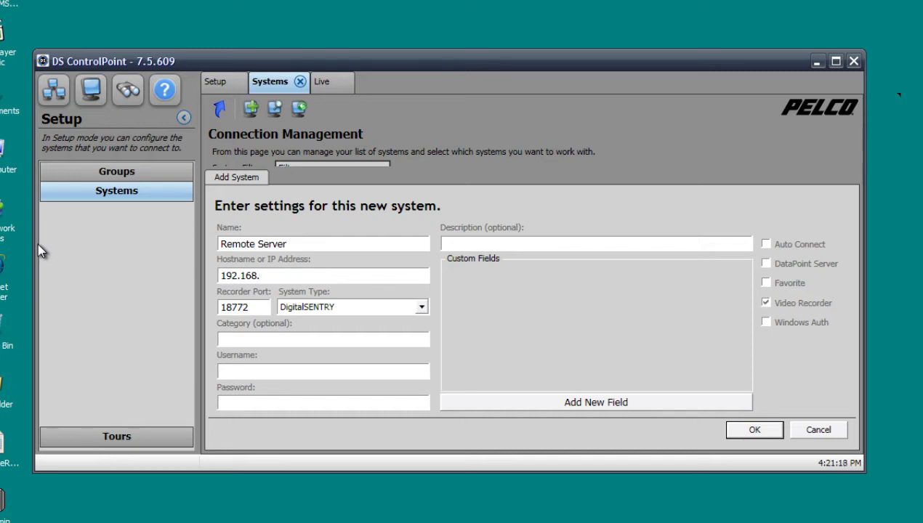
{"action": "type", "text": "60.58"}
{"action": "key", "text": "Tab"}
Enter the login username and password for Remote Server.
{"action": "key", "text": "Tab"}
{"action": "left_click", "coordinate": [463, 247]}
{"action": "left_click", "coordinate": [271, 372]}
{"action": "type", "text": "admin"}
{"action": "key", "text": "Tab"}
{"action": "type", "text": "admin1234"}
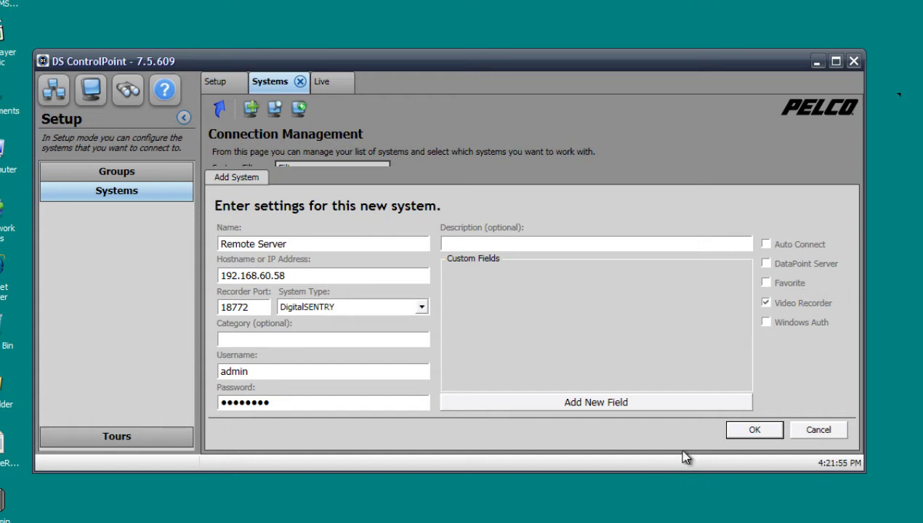
Save Remote Server, connect to it, and expand it to show ONVIF and RecorderNotifications.
{"action": "left_click", "coordinate": [756, 425]}
{"action": "left_click", "coordinate": [391, 207]}
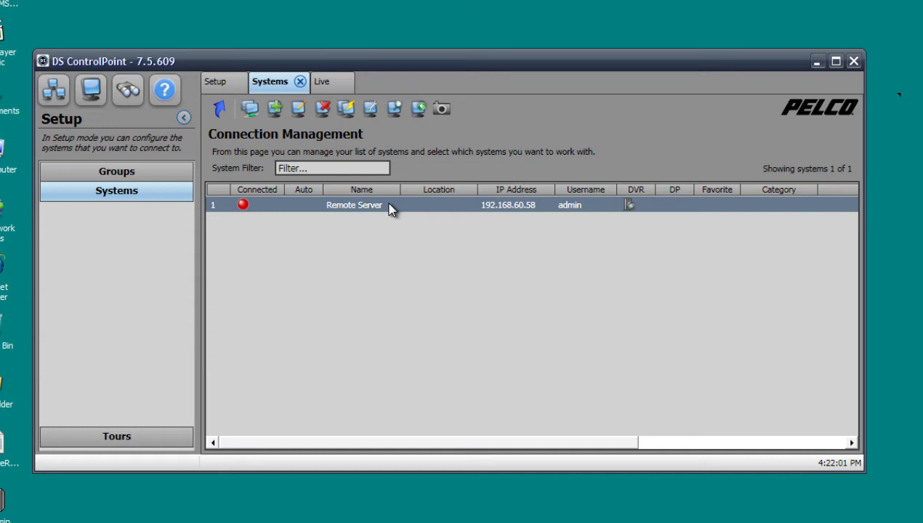
{"action": "right_click", "coordinate": [474, 213]}
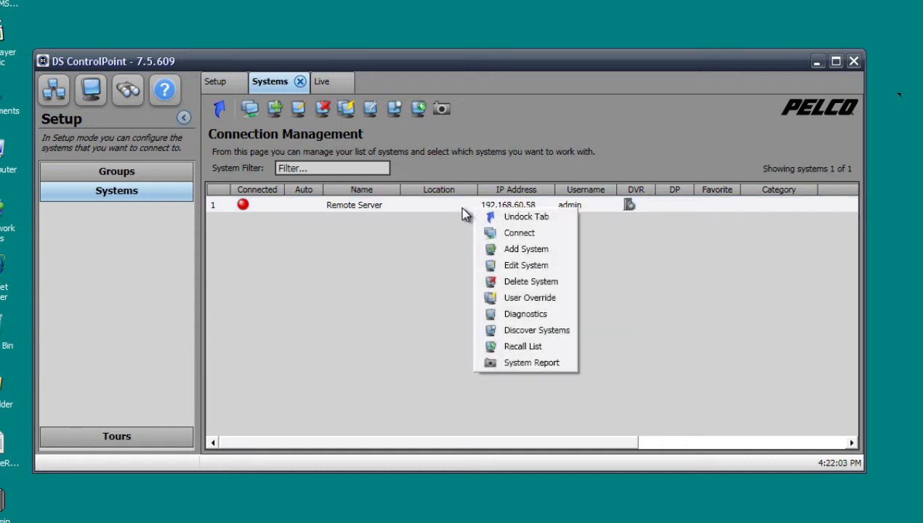
{"action": "left_click", "coordinate": [377, 260]}
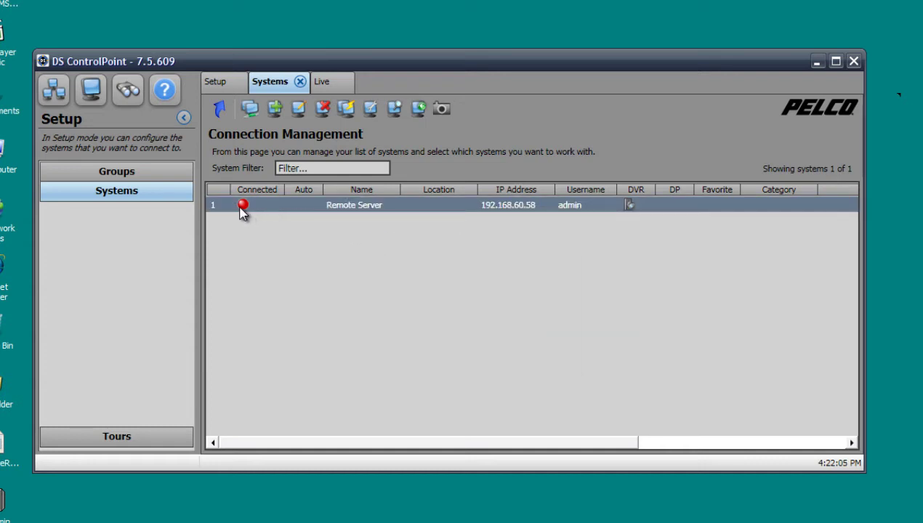
{"action": "right_click", "coordinate": [369, 206]}
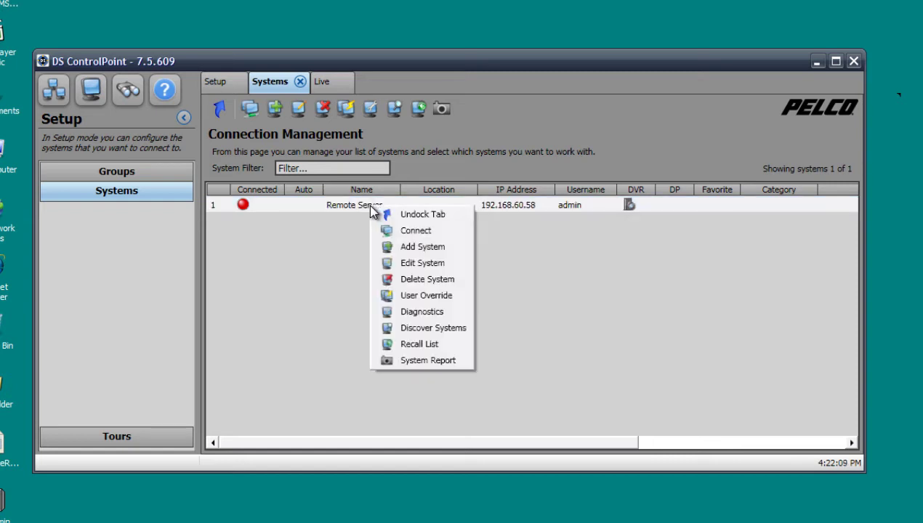
{"action": "left_click", "coordinate": [396, 231]}
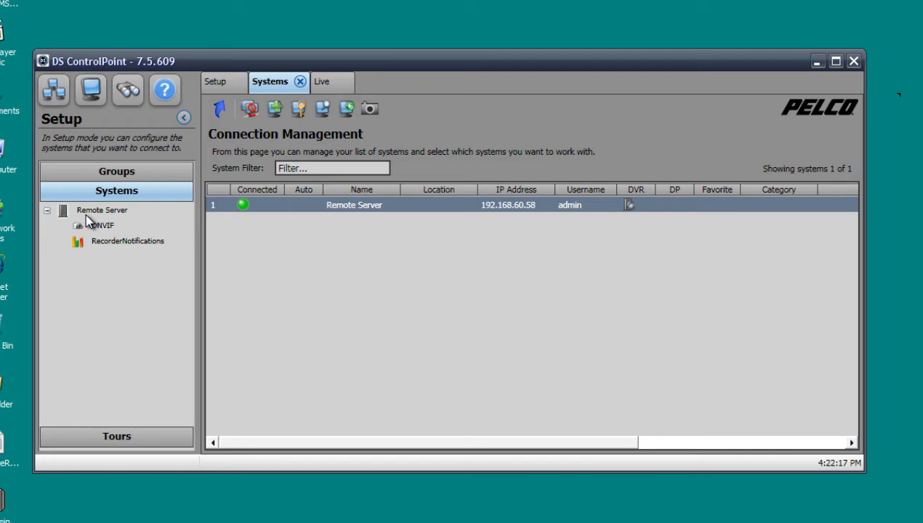
{"action": "left_click", "coordinate": [46, 211]}
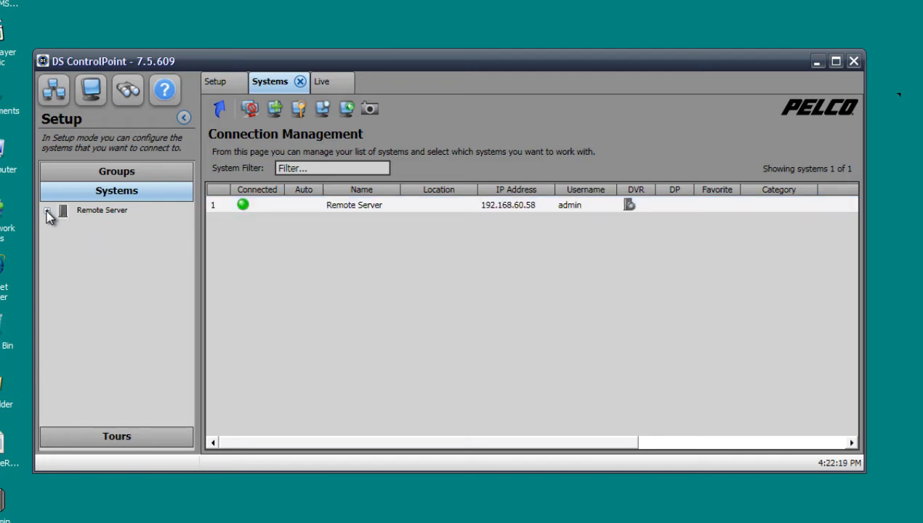
{"action": "left_click", "coordinate": [46, 211]}
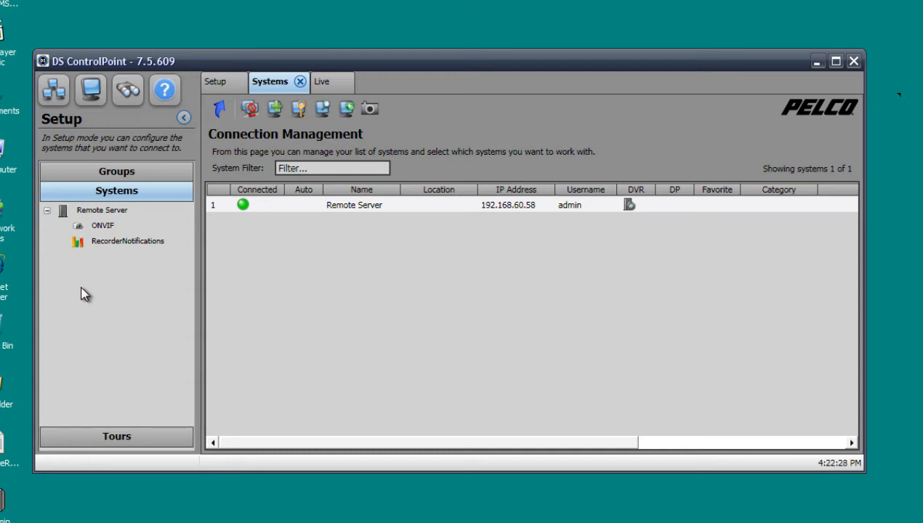
Close the Systems and Setup tabs and switch the Live view to a single-pane layout.
{"action": "left_click", "coordinate": [299, 82]}
{"action": "left_click", "coordinate": [240, 87]}
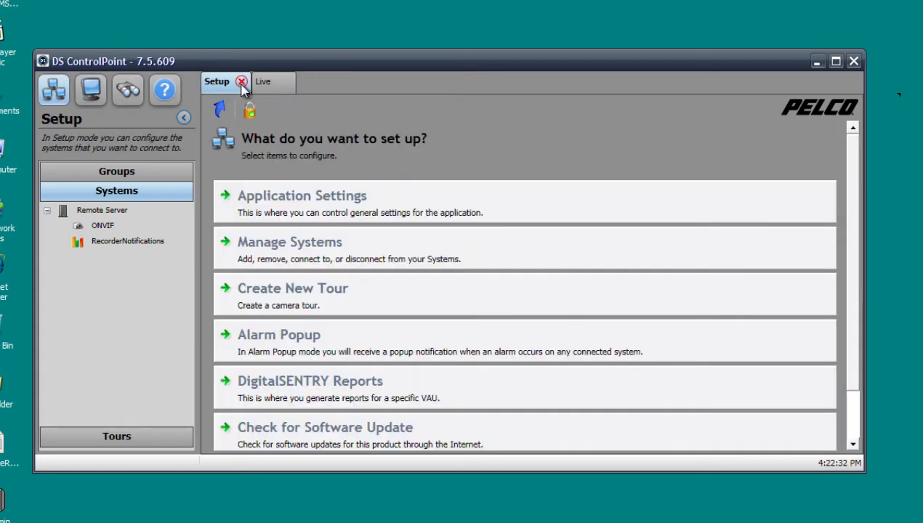
{"action": "left_click", "coordinate": [242, 83]}
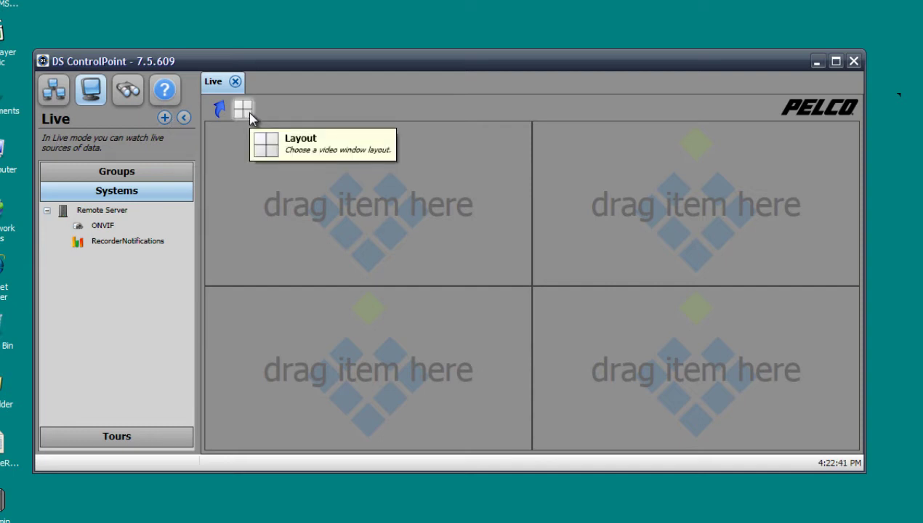
{"action": "left_click", "coordinate": [243, 110]}
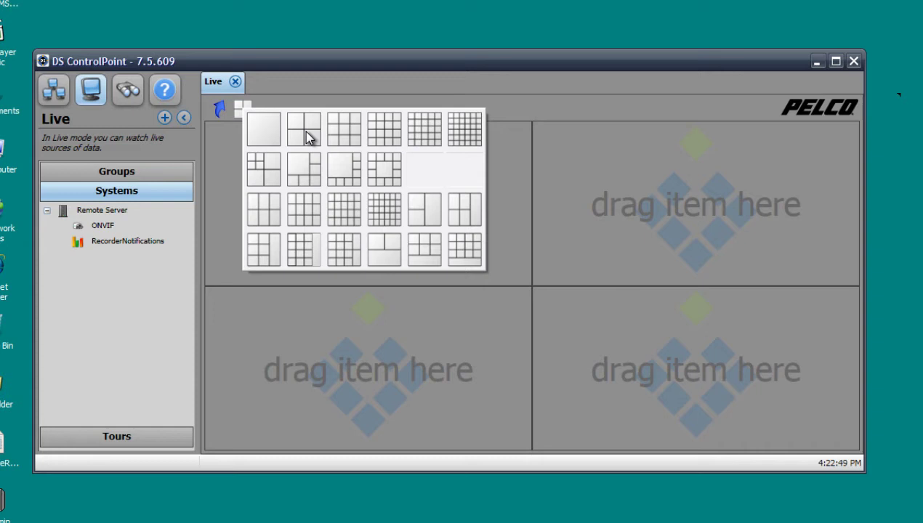
{"action": "left_click", "coordinate": [265, 131]}
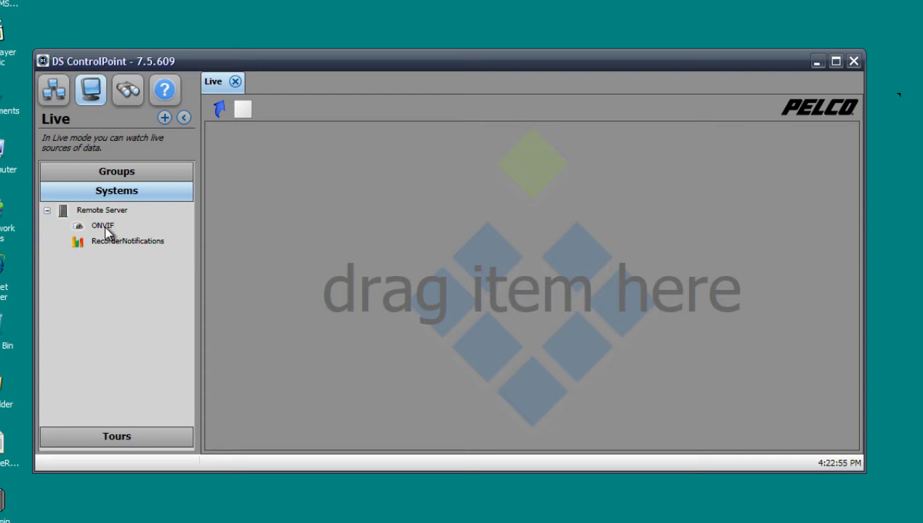
Drag the ONVIF camera into the live pane and turn on digital zoom.
{"action": "left_click_drag", "start_coordinate": [105, 228], "coordinate": [439, 242]}
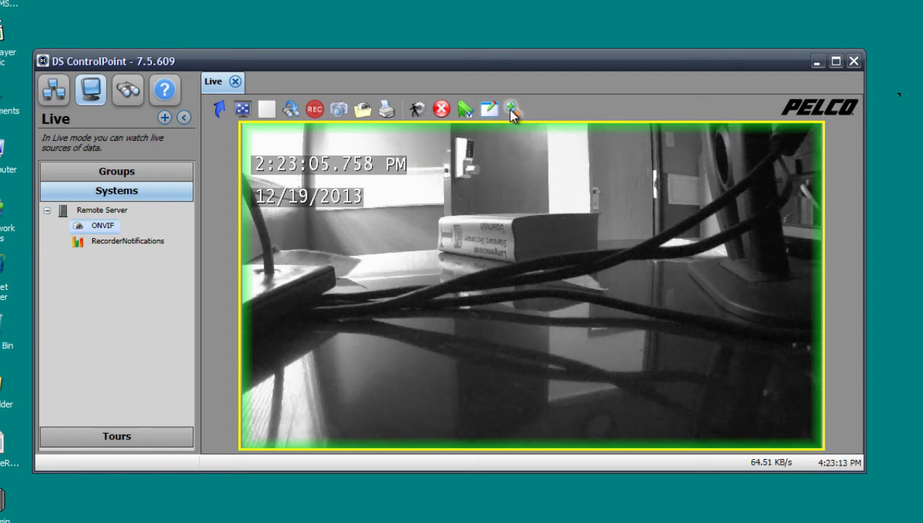
{"action": "left_click", "coordinate": [512, 109]}
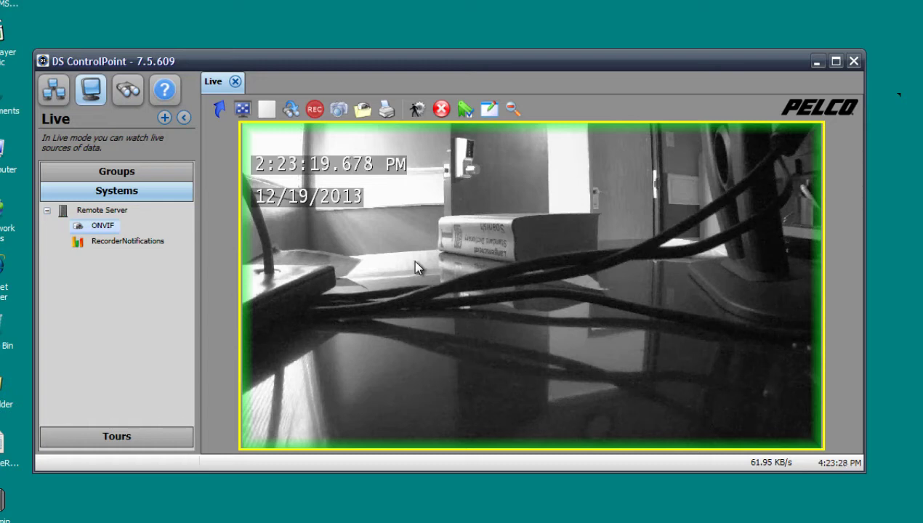
Increase the ONVIF image brightness and raise contrast slightly in Image Adjustments, then apply.
{"action": "left_click", "coordinate": [488, 107]}
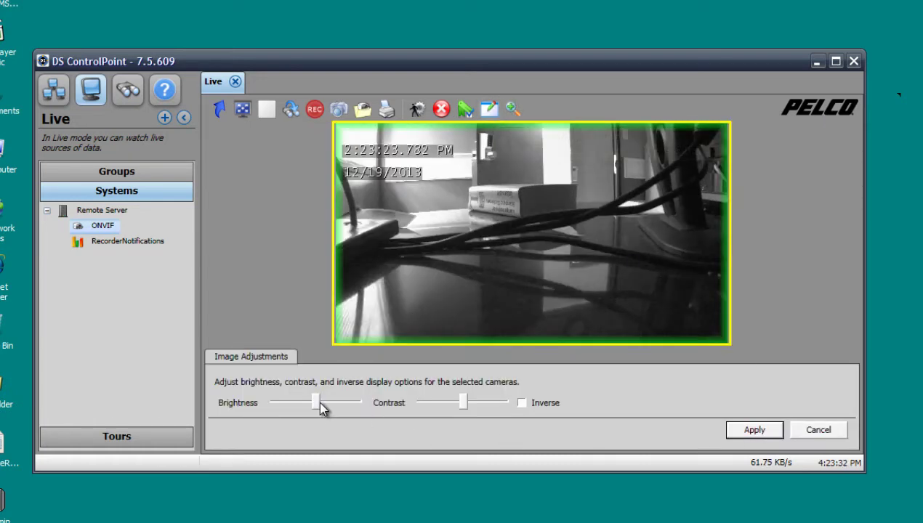
{"action": "left_click_drag", "start_coordinate": [320, 403], "coordinate": [327, 405]}
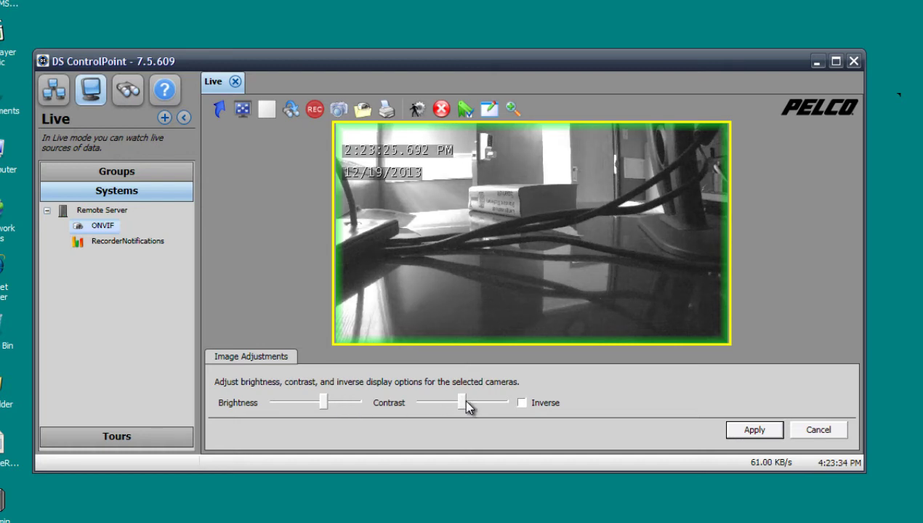
{"action": "left_click_drag", "start_coordinate": [467, 407], "coordinate": [470, 408]}
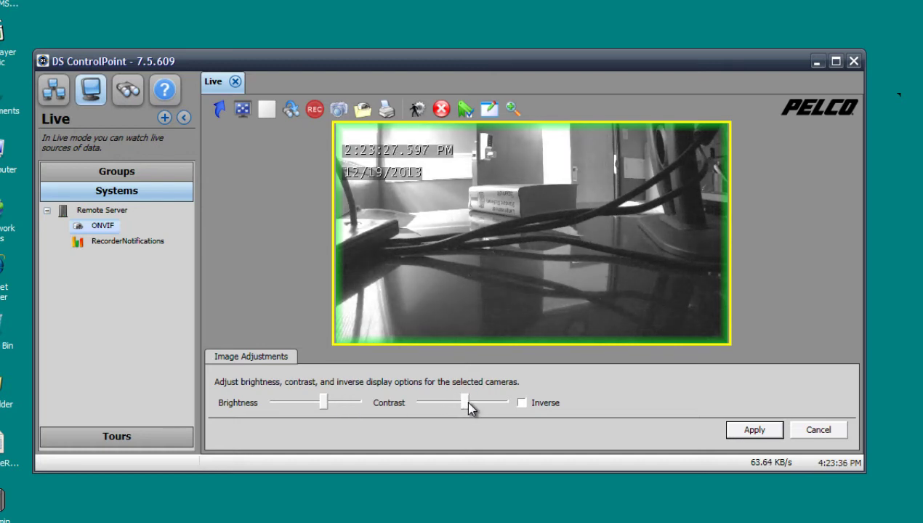
{"action": "left_click", "coordinate": [754, 428]}
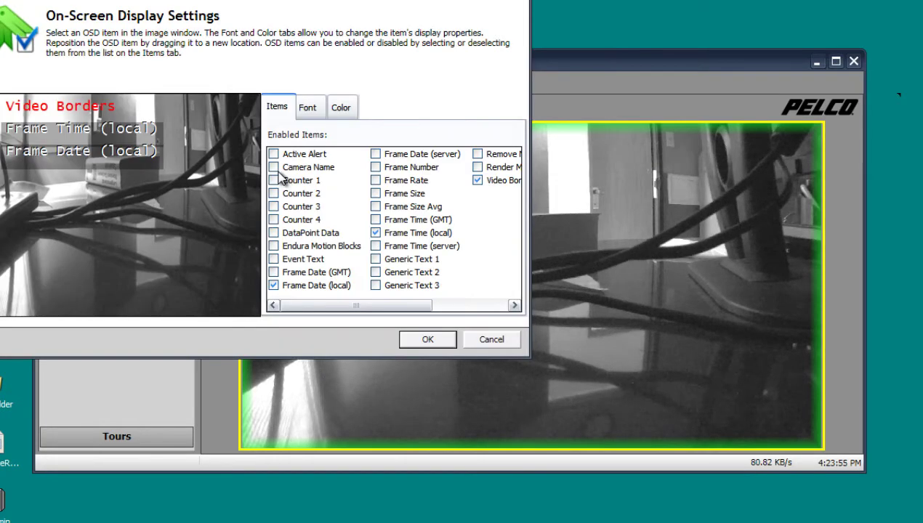
Enable Camera Name in the On-Screen Display settings and confirm the dialog.
{"action": "left_click_drag", "start_coordinate": [241, 1], "coordinate": [651, 117]}
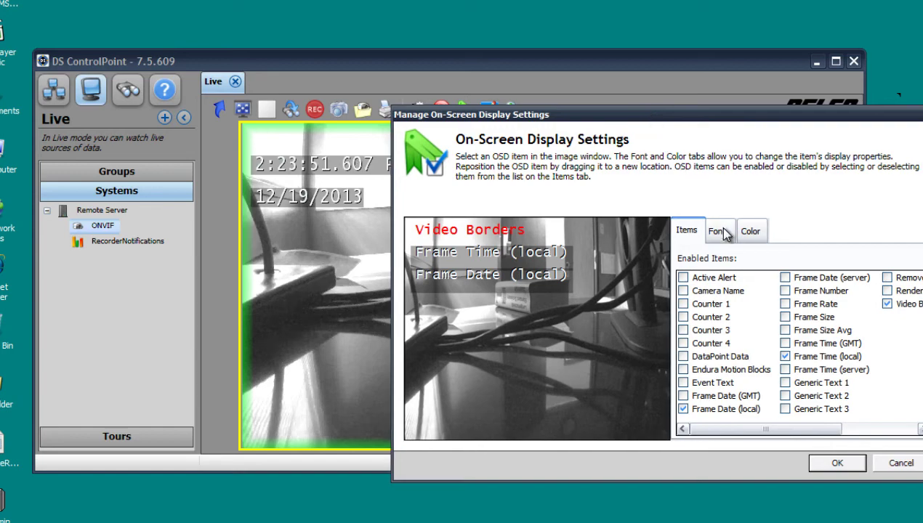
{"action": "left_click", "coordinate": [683, 291]}
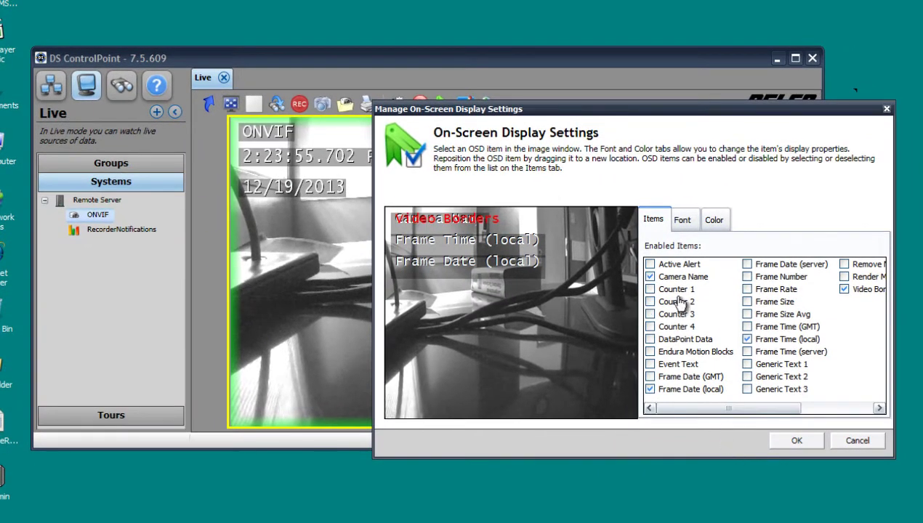
{"action": "left_click", "coordinate": [793, 442]}
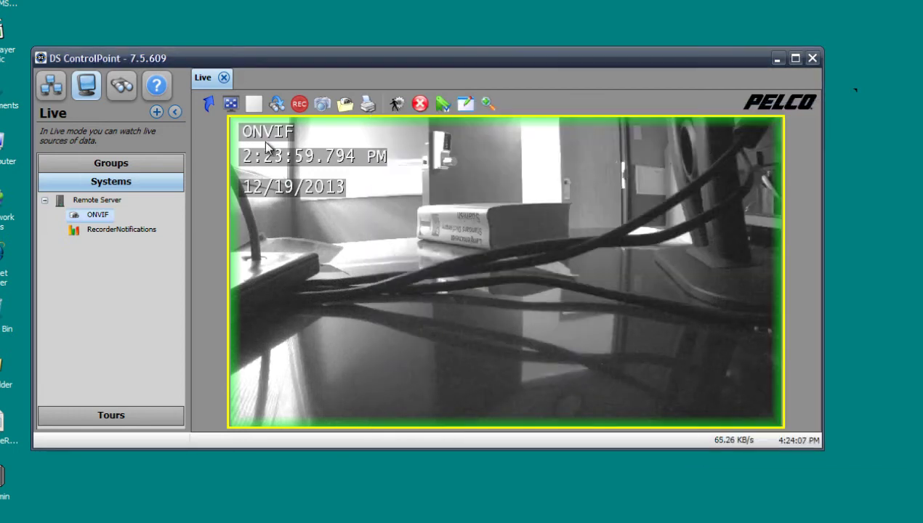
{"action": "right_click", "coordinate": [106, 220]}
{"action": "left_click", "coordinate": [111, 307]}
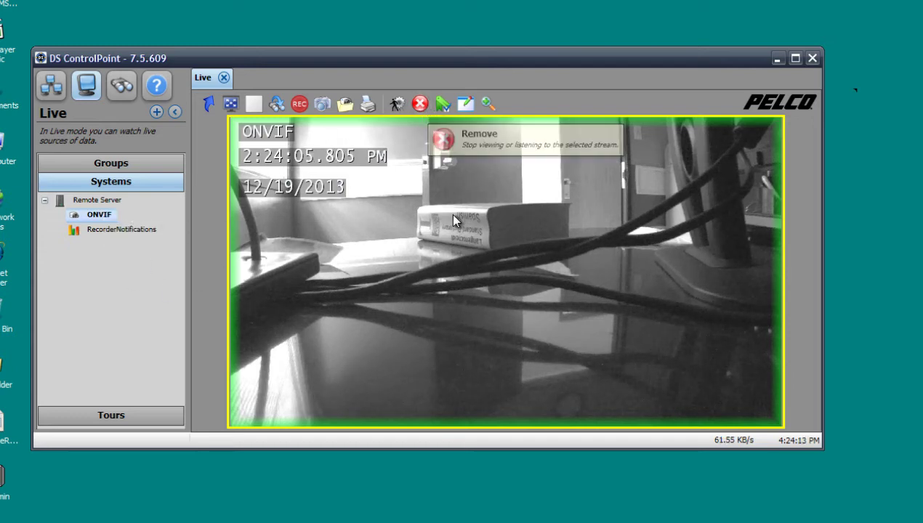
{"action": "left_click", "coordinate": [420, 104]}
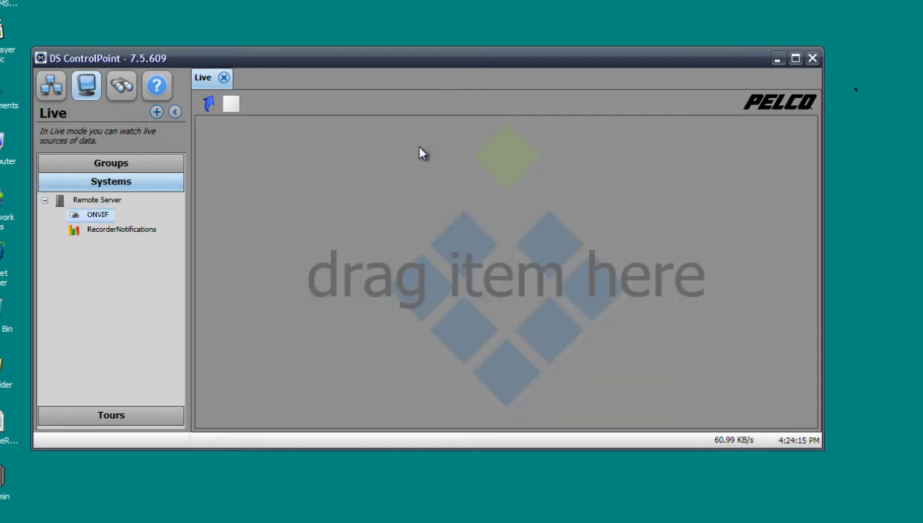
{"action": "left_click_drag", "start_coordinate": [106, 214], "coordinate": [346, 215]}
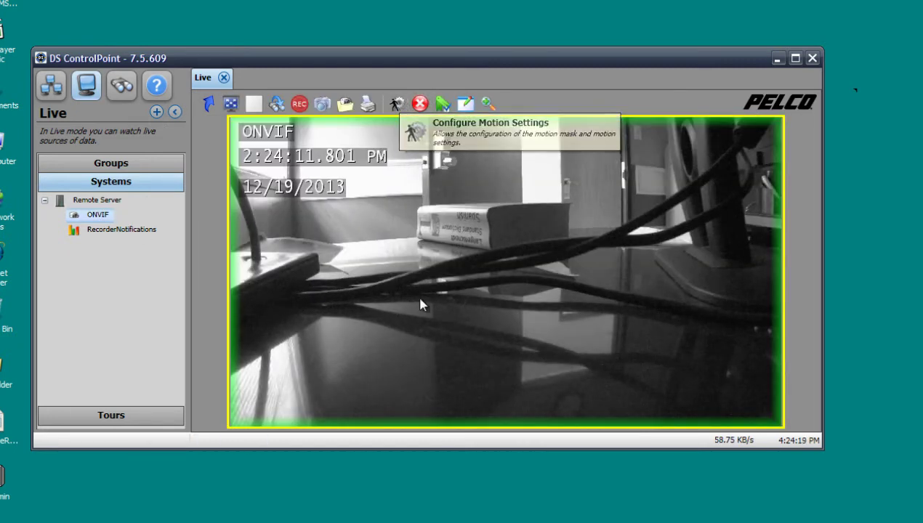
{"action": "left_click", "coordinate": [393, 106]}
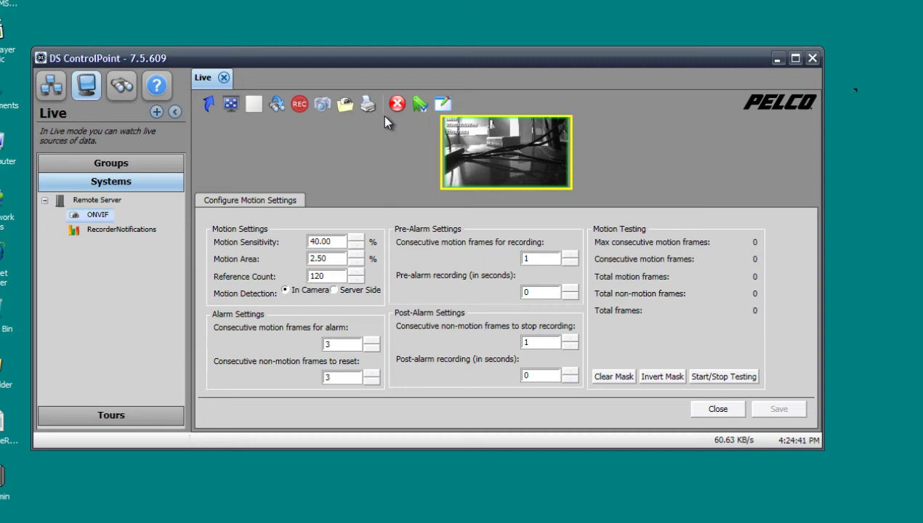
{"action": "left_click", "coordinate": [716, 409]}
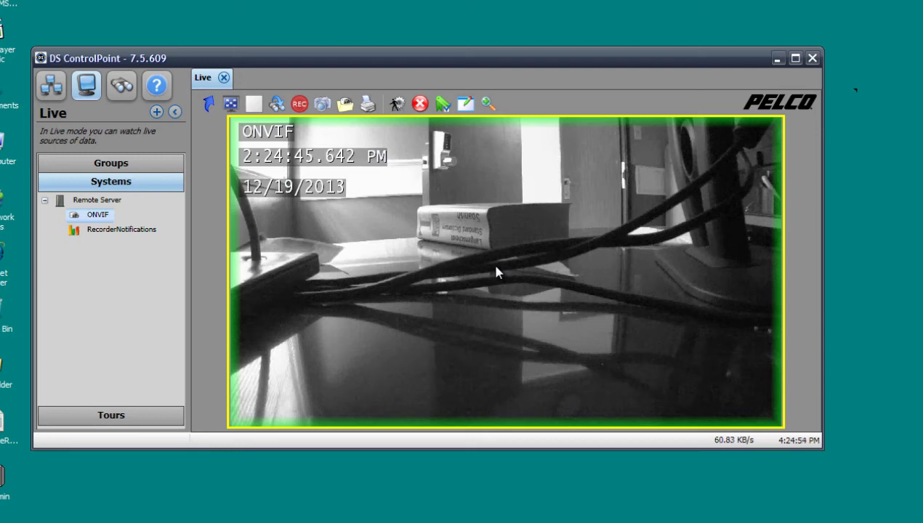
{"action": "left_click", "coordinate": [369, 105]}
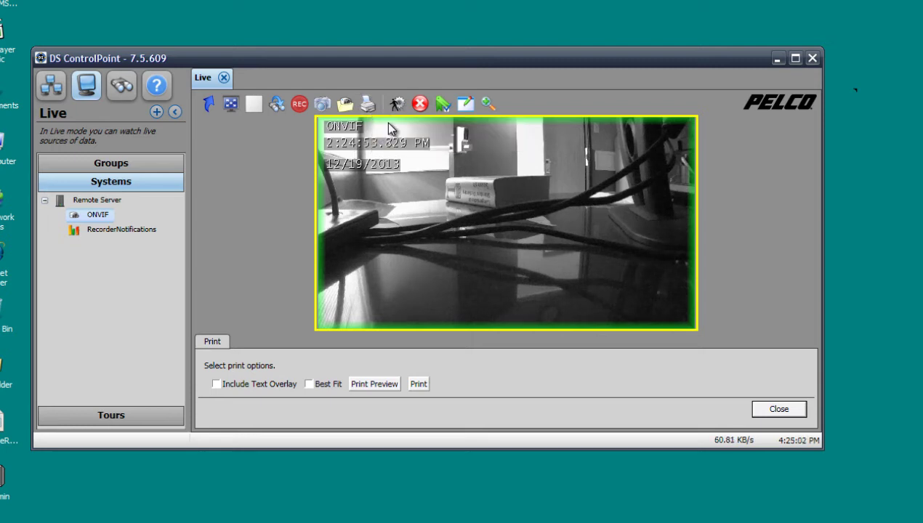
{"action": "left_click", "coordinate": [375, 383]}
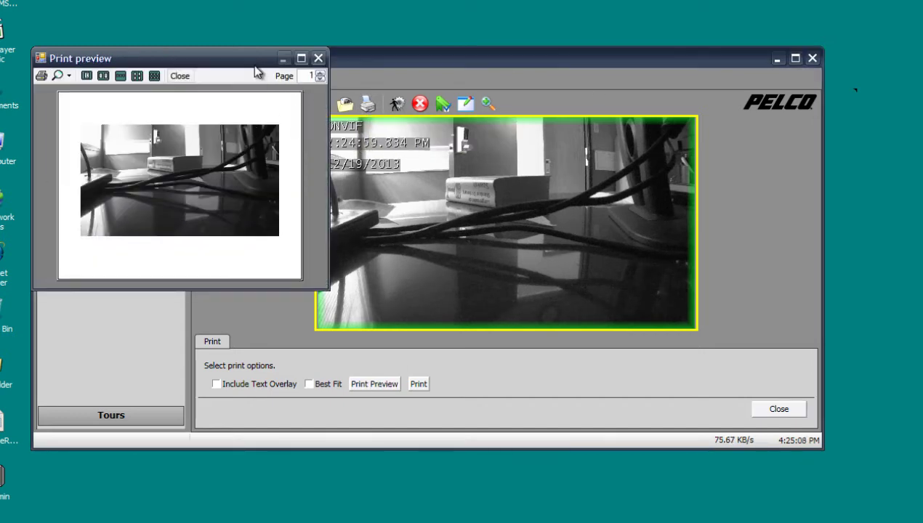
{"action": "left_click", "coordinate": [316, 59]}
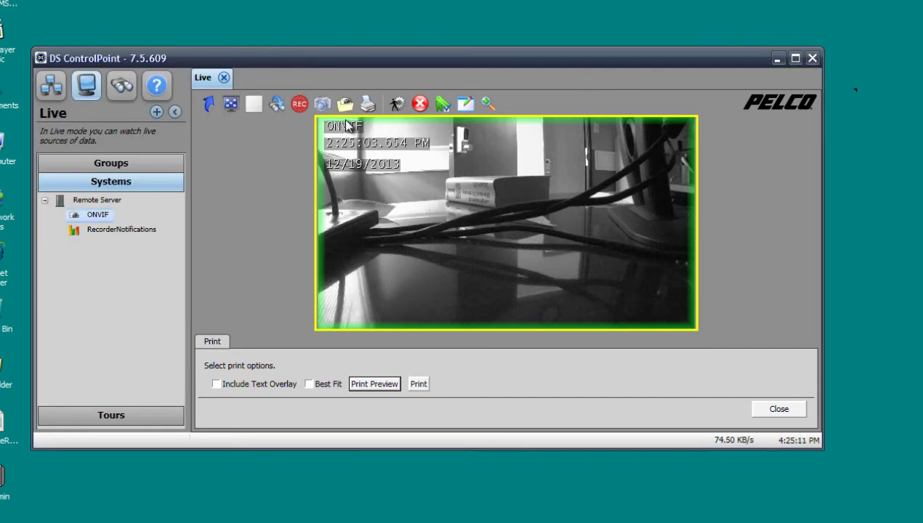
{"action": "left_click", "coordinate": [781, 409]}
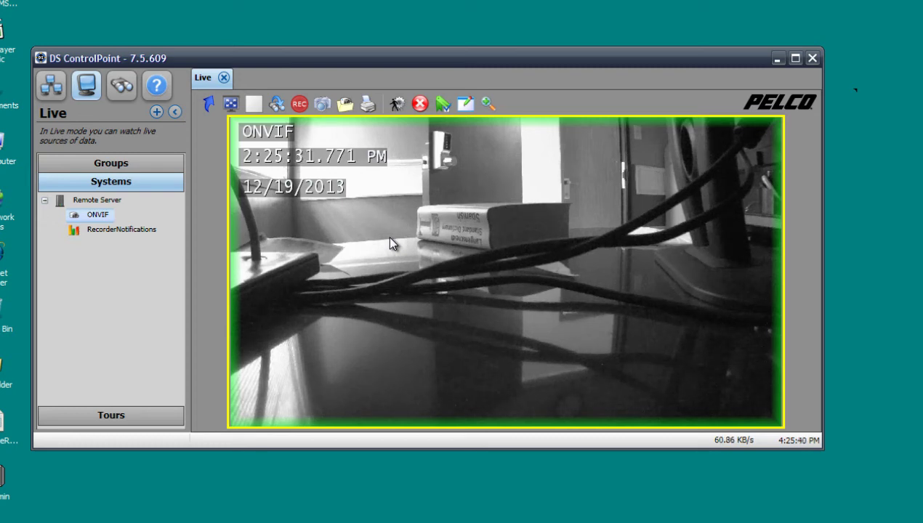
Switch to the three-pane layout and place ONVIF in the lower-left and right panes.
{"action": "left_click", "coordinate": [255, 105]}
{"action": "left_click", "coordinate": [460, 213]}
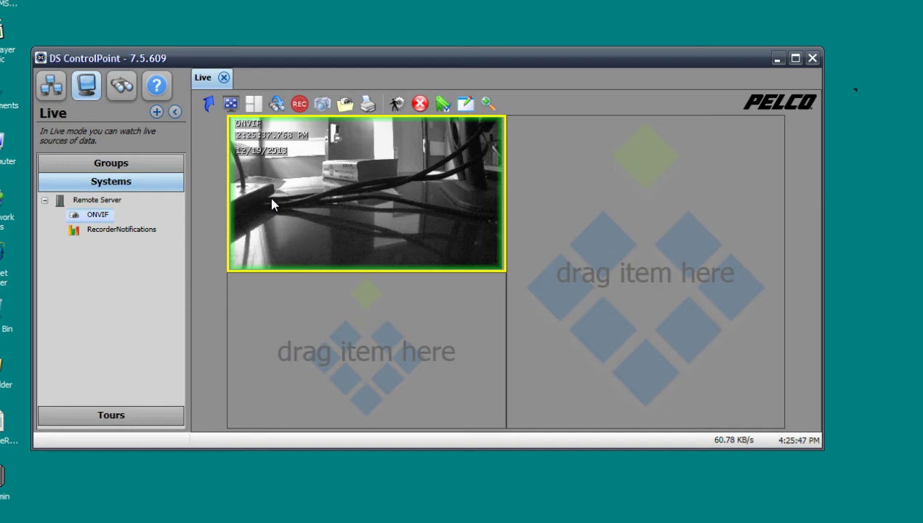
{"action": "left_click_drag", "start_coordinate": [73, 213], "coordinate": [304, 309]}
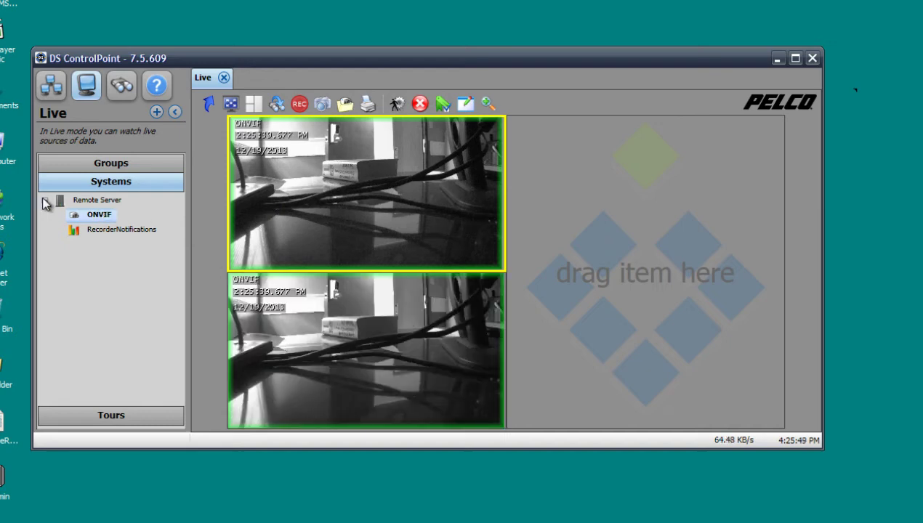
{"action": "left_click_drag", "start_coordinate": [73, 207], "coordinate": [548, 221]}
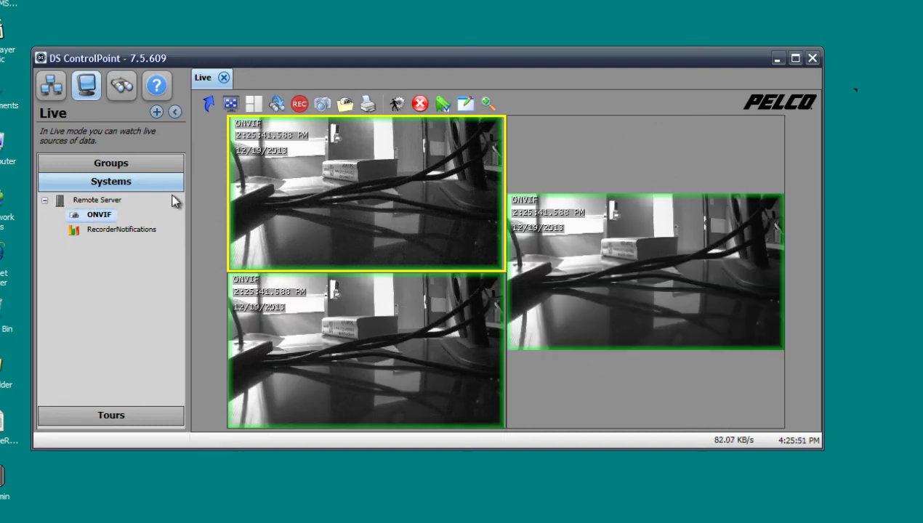
{"action": "left_click", "coordinate": [254, 104]}
{"action": "left_click", "coordinate": [280, 85]}
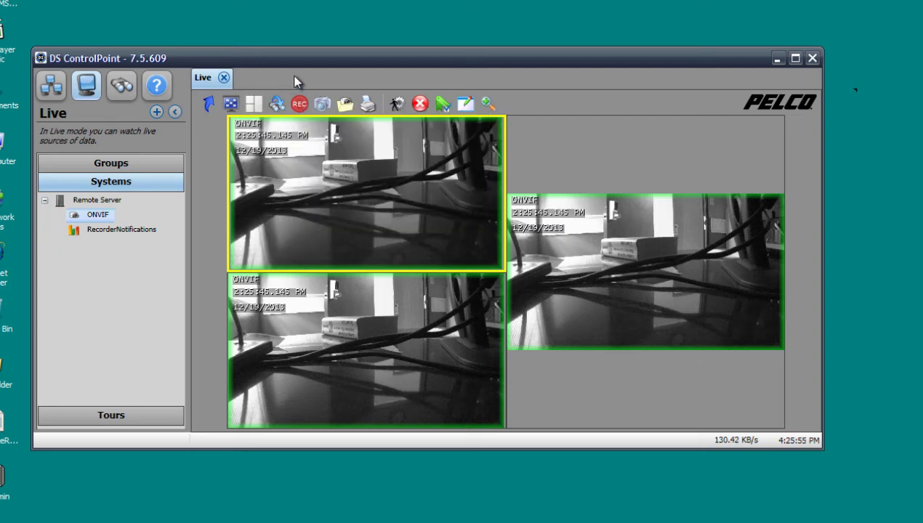
Save the three-pane view as group 'Warehouse', then return to the 1x1 layout.
{"action": "left_click", "coordinate": [346, 106]}
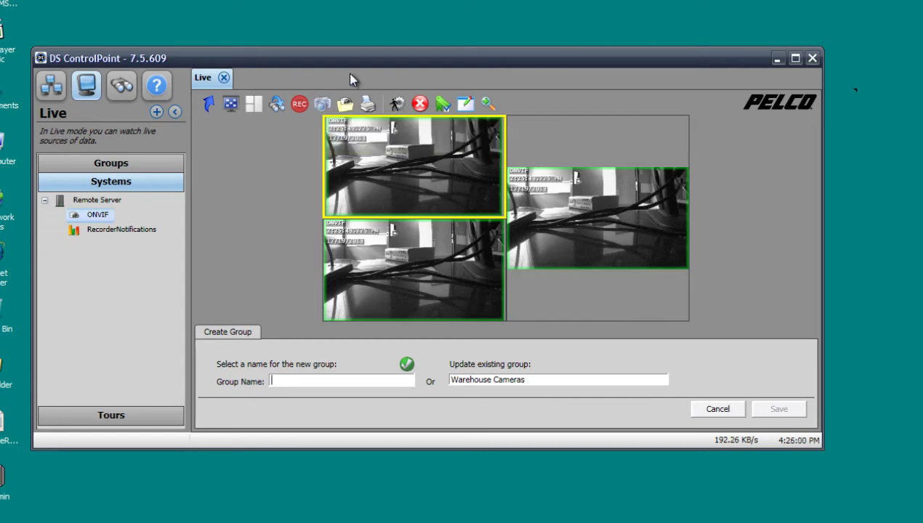
{"action": "type", "text": "Warehouse"}
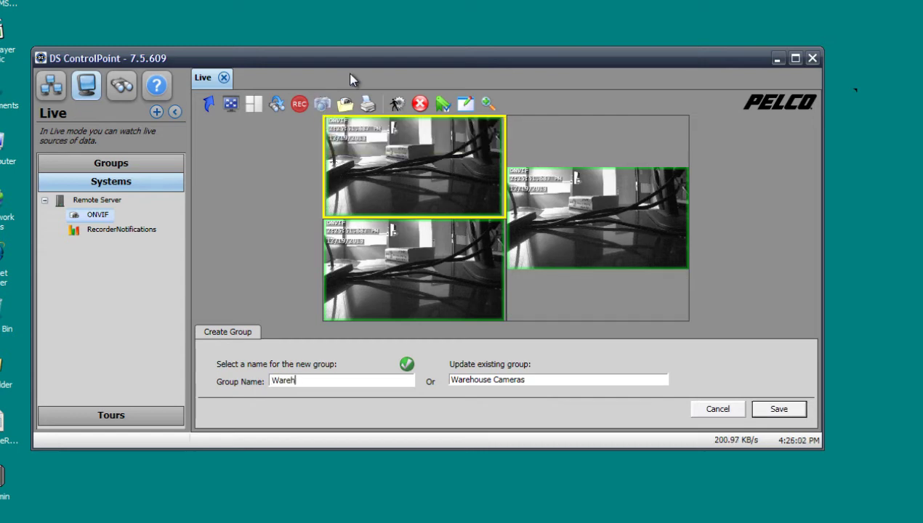
{"action": "left_click", "coordinate": [779, 409]}
{"action": "left_click", "coordinate": [254, 103]}
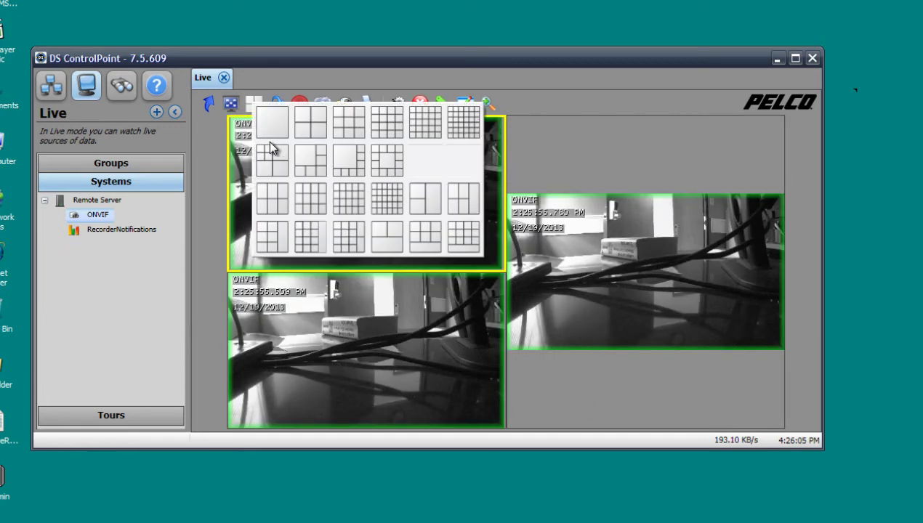
{"action": "left_click", "coordinate": [269, 120]}
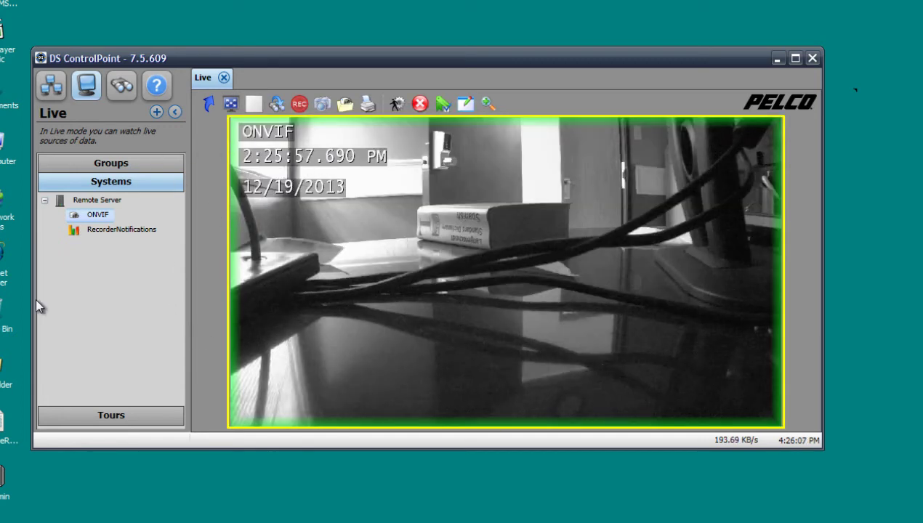
Delete the Warehouse Cameras group from the local camera groups.
{"action": "left_click", "coordinate": [75, 164]}
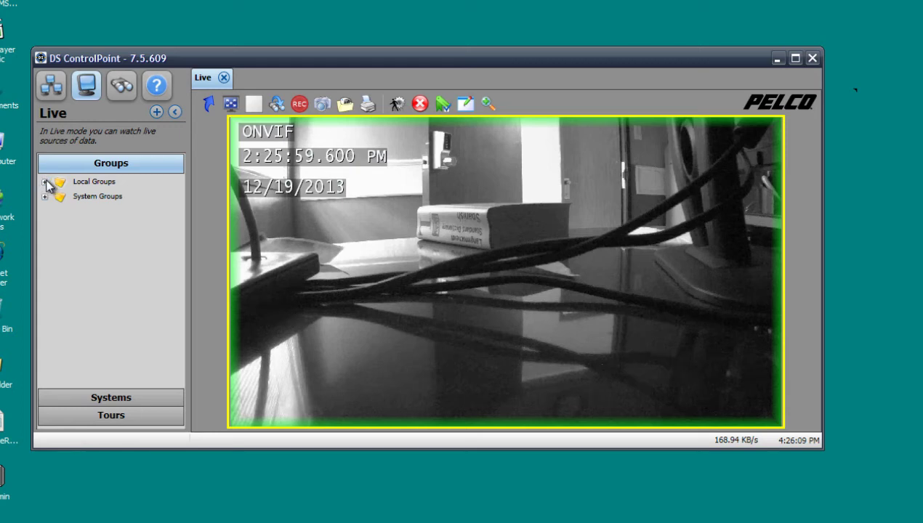
{"action": "left_click", "coordinate": [45, 181]}
{"action": "right_click", "coordinate": [150, 216]}
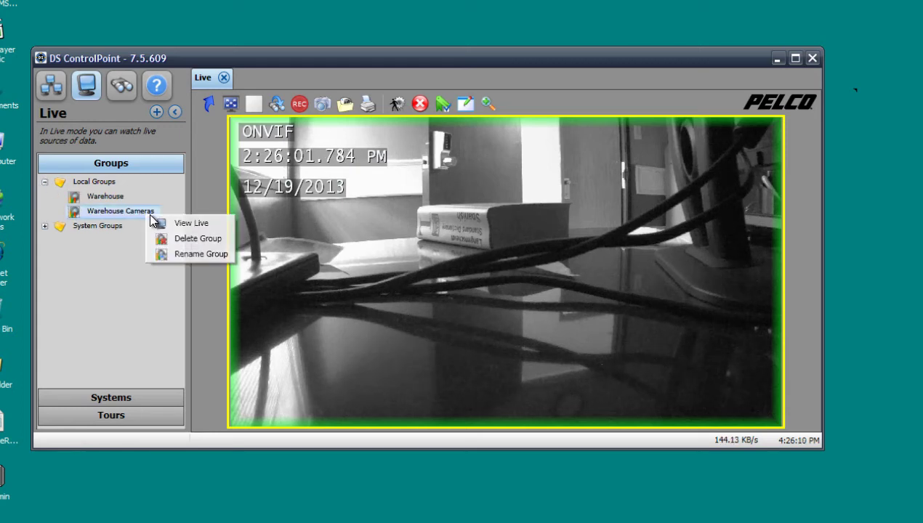
{"action": "left_click", "coordinate": [169, 239]}
{"action": "left_click", "coordinate": [480, 296]}
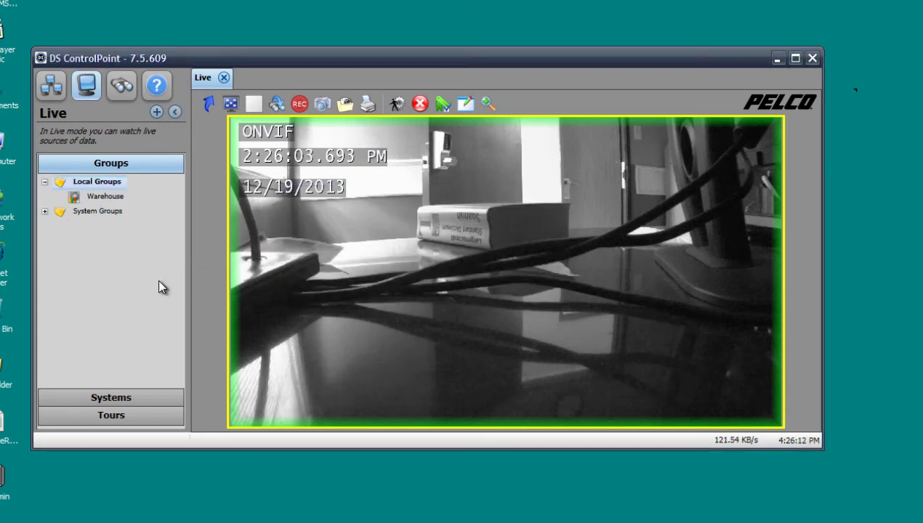
Load the Warehouse group into the Live view and show the ONVIF camera alone in one pane.
{"action": "left_click", "coordinate": [102, 197]}
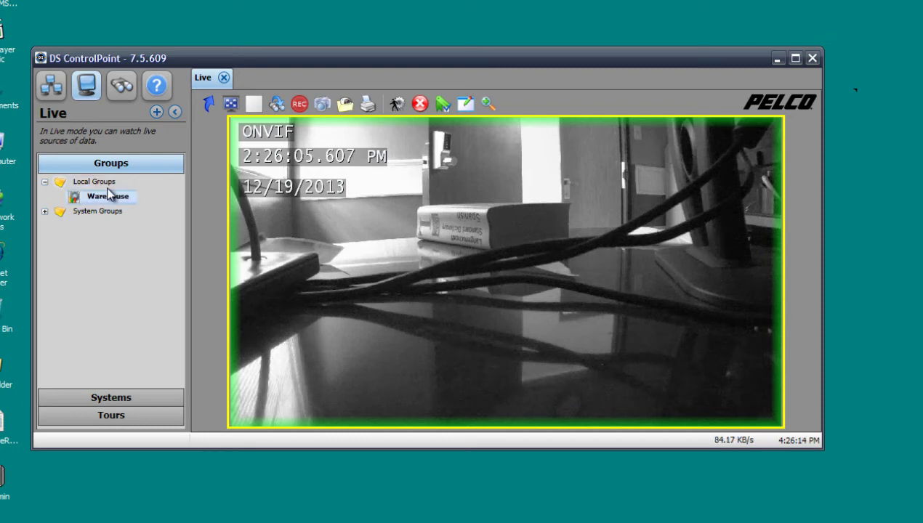
{"action": "left_click_drag", "start_coordinate": [109, 195], "coordinate": [383, 198]}
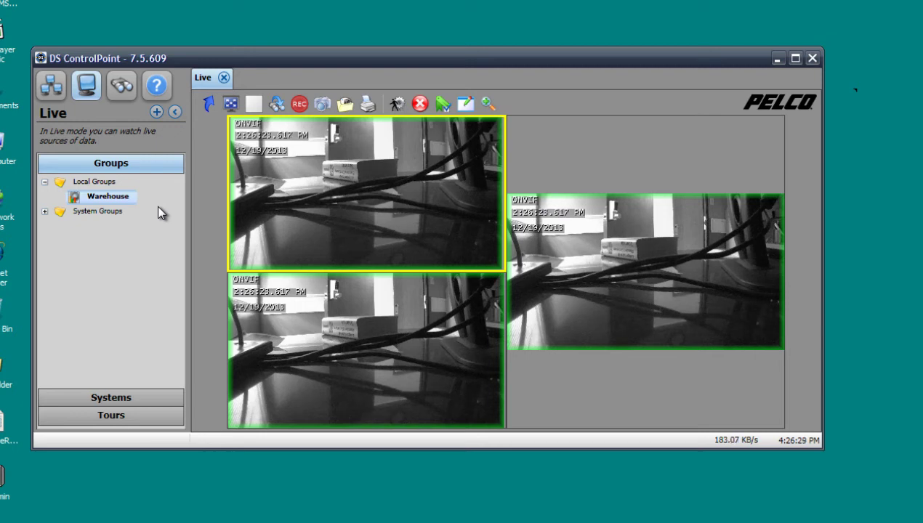
{"action": "double_click", "coordinate": [355, 176]}
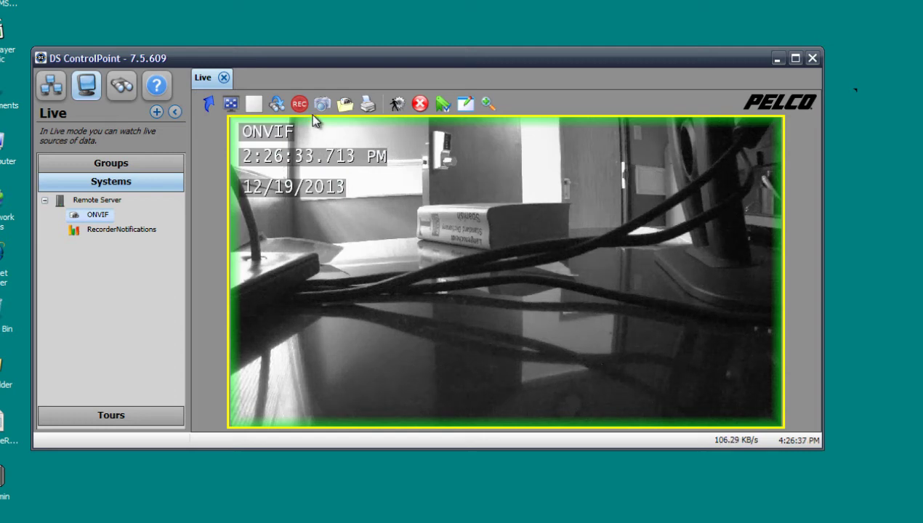
Maximize the window and take a JPEG snapshot set to save to the Desktop.
{"action": "left_click", "coordinate": [795, 59]}
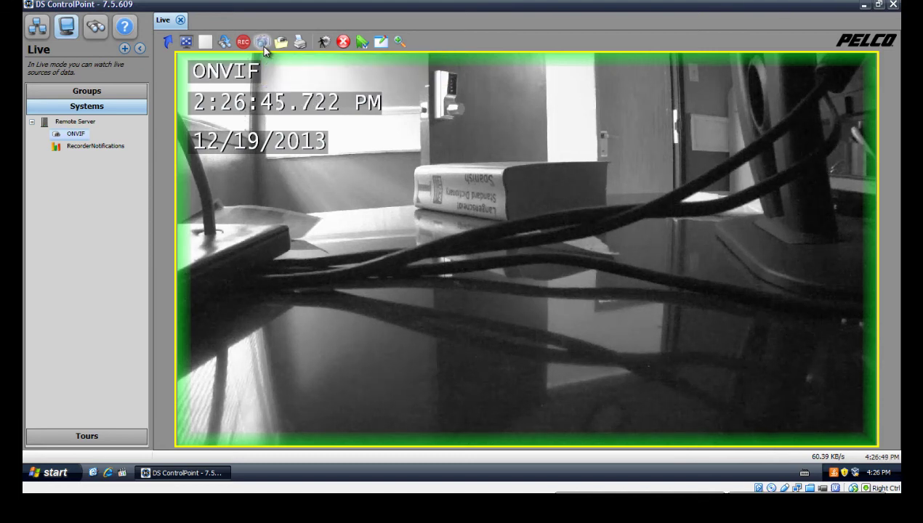
{"action": "left_click", "coordinate": [263, 42]}
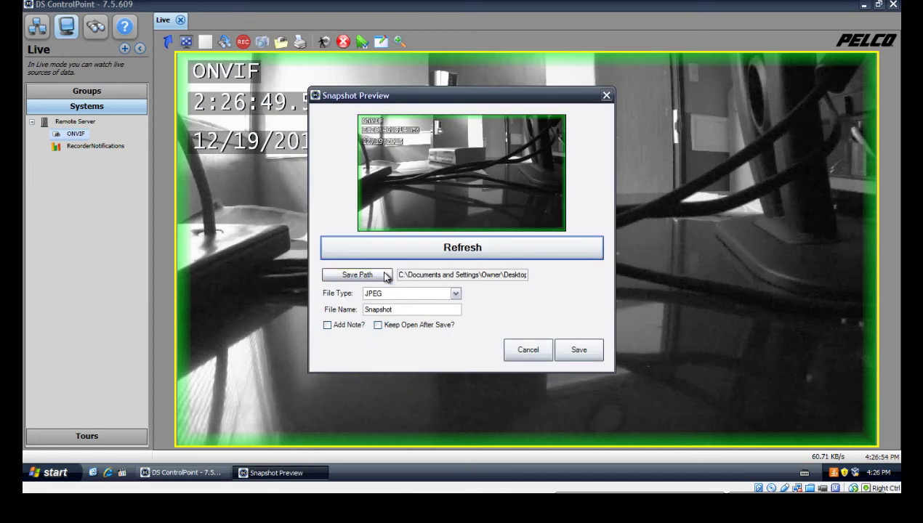
{"action": "left_click", "coordinate": [399, 294]}
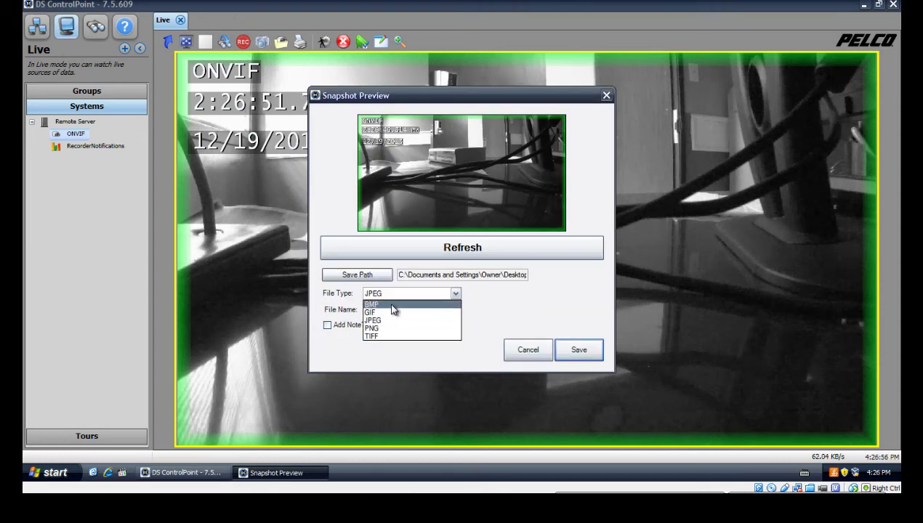
{"action": "left_click", "coordinate": [391, 306]}
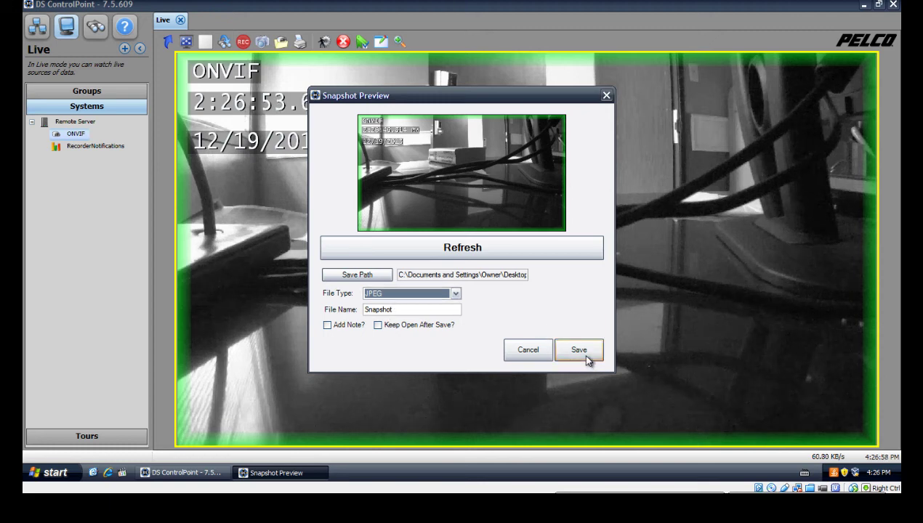
{"action": "left_click", "coordinate": [358, 275]}
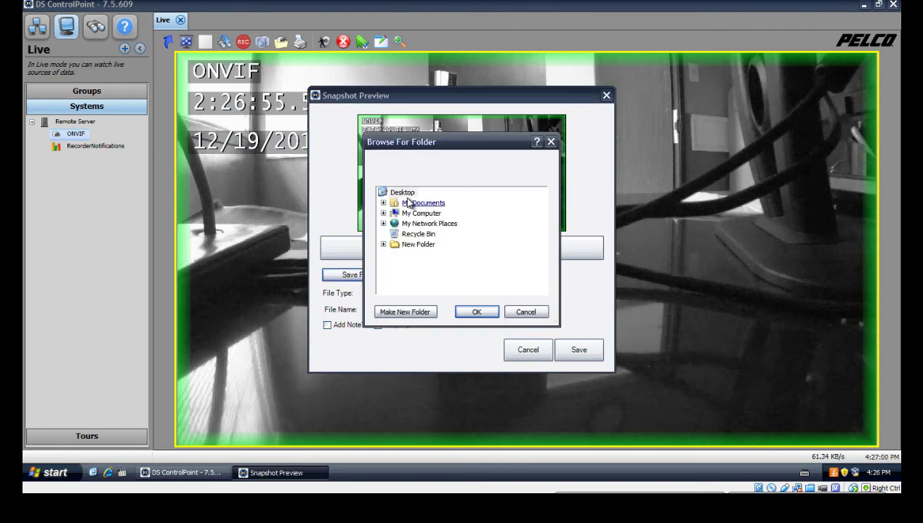
{"action": "left_click", "coordinate": [401, 193]}
{"action": "left_click", "coordinate": [476, 313]}
Keep JPEG, rename the snapshot file to Test and save it.
{"action": "left_click", "coordinate": [389, 291]}
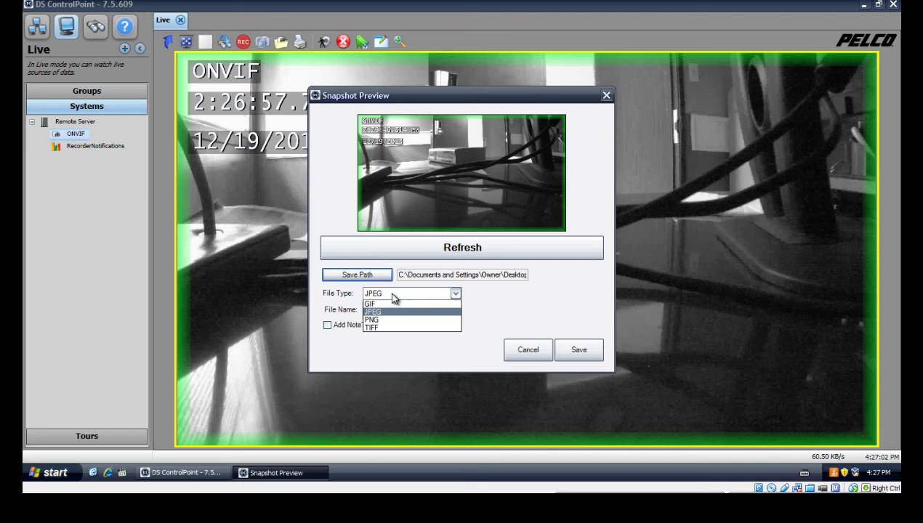
{"action": "left_click", "coordinate": [398, 305]}
{"action": "left_click_drag", "start_coordinate": [439, 309], "coordinate": [243, 291]}
{"action": "type", "text": "Test"}
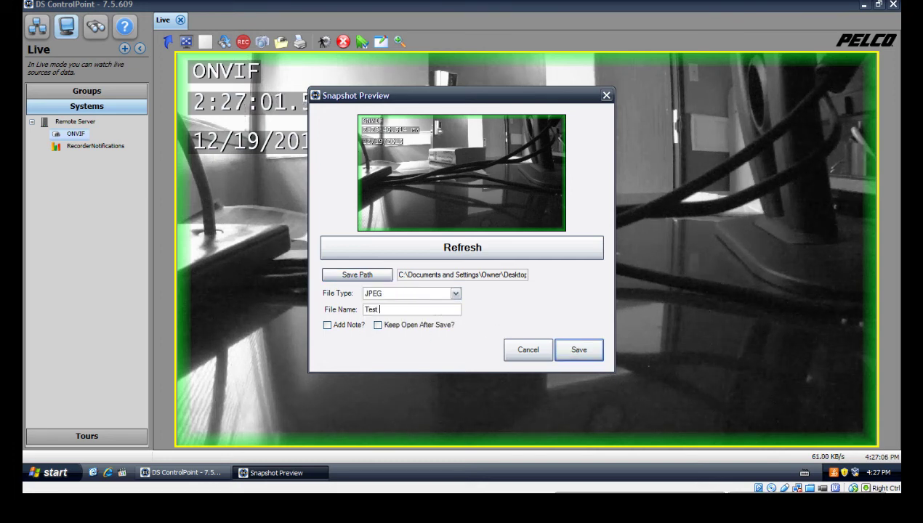
{"action": "left_click", "coordinate": [586, 354]}
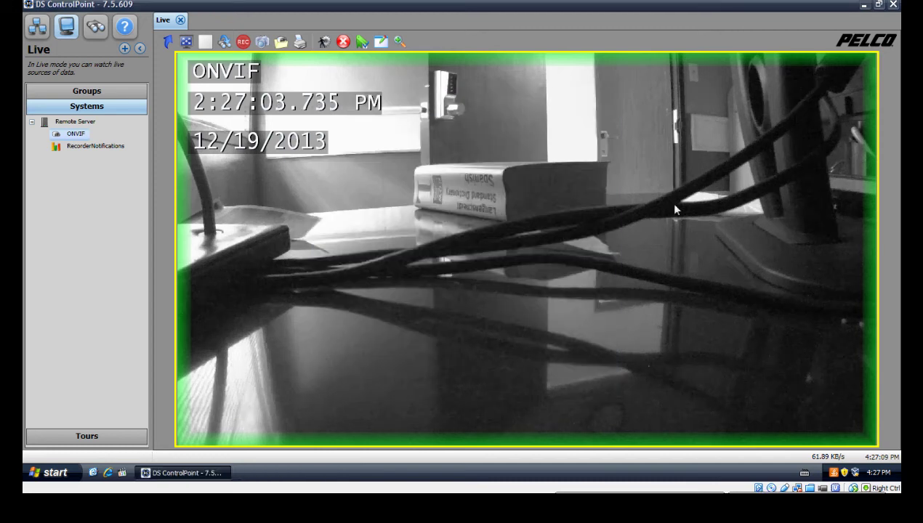
View the Test .JPEG snapshot from the desktop, close the viewer and restore DS ControlPoint.
{"action": "key", "text": "super+d"}
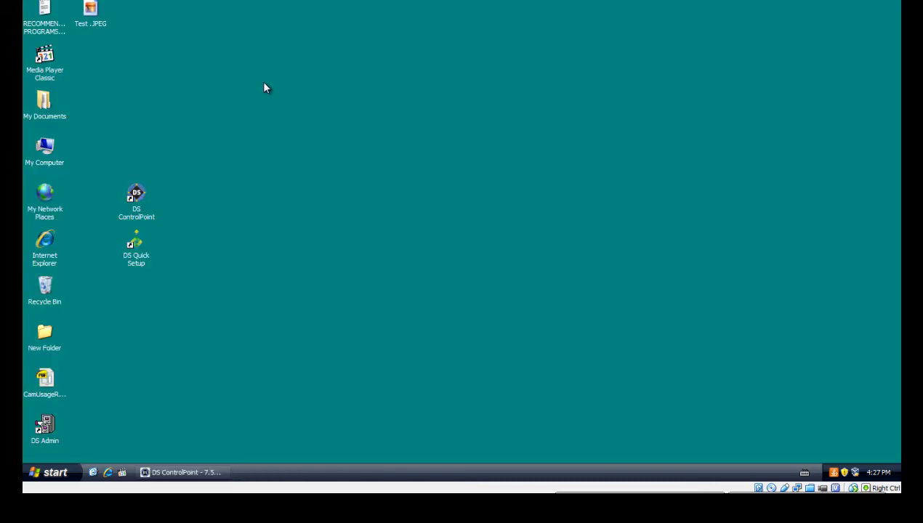
{"action": "double_click", "coordinate": [93, 24]}
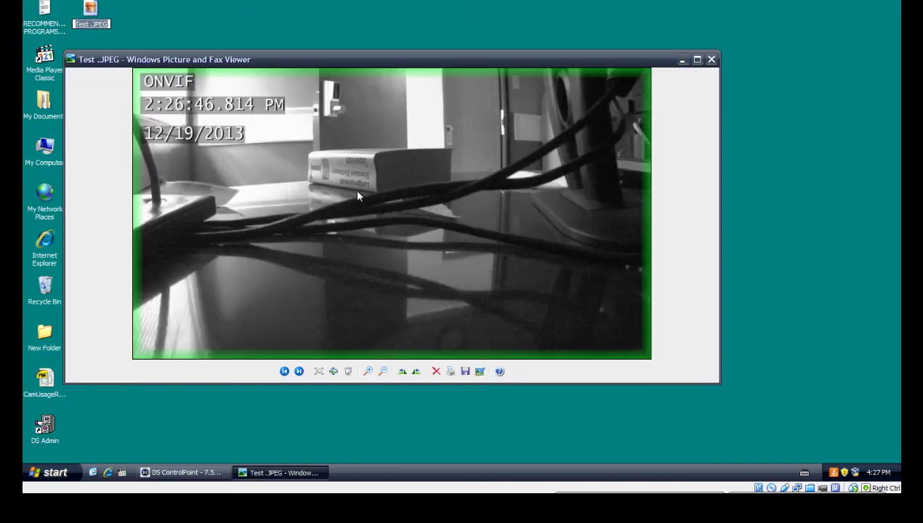
{"action": "left_click", "coordinate": [711, 59]}
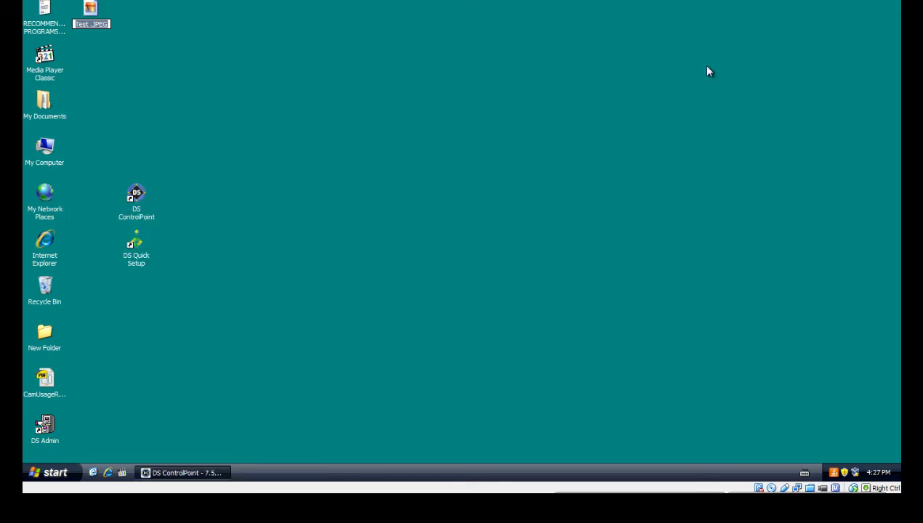
{"action": "left_click", "coordinate": [220, 473]}
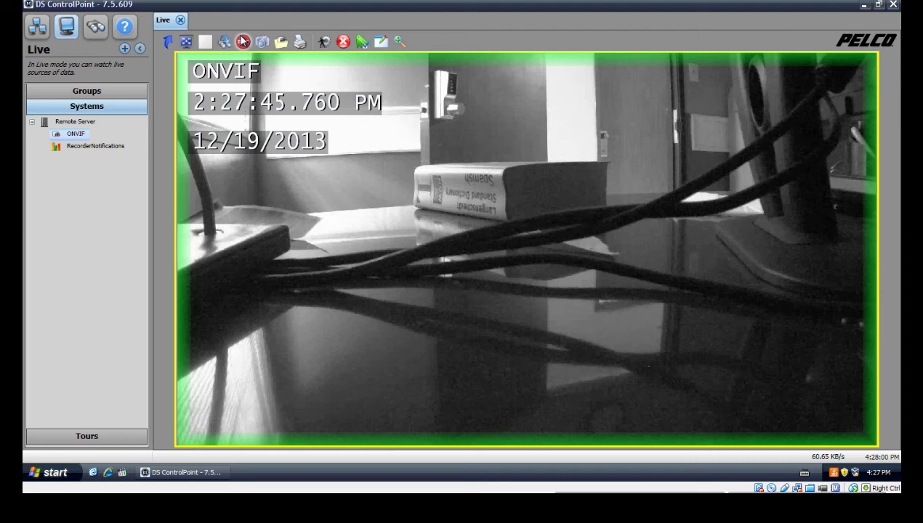
Start manual recording of the ONVIF camera at the Low setting.
{"action": "left_click", "coordinate": [243, 41]}
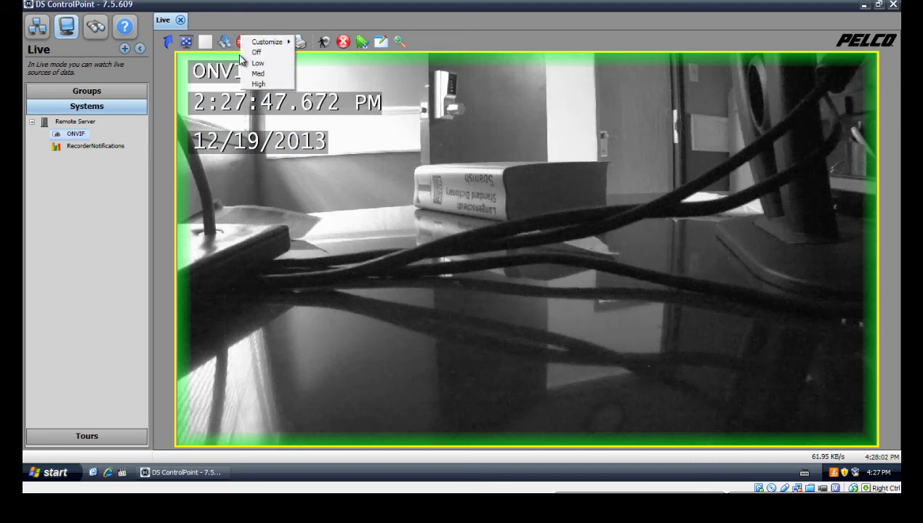
{"action": "mouse_move", "coordinate": [273, 42]}
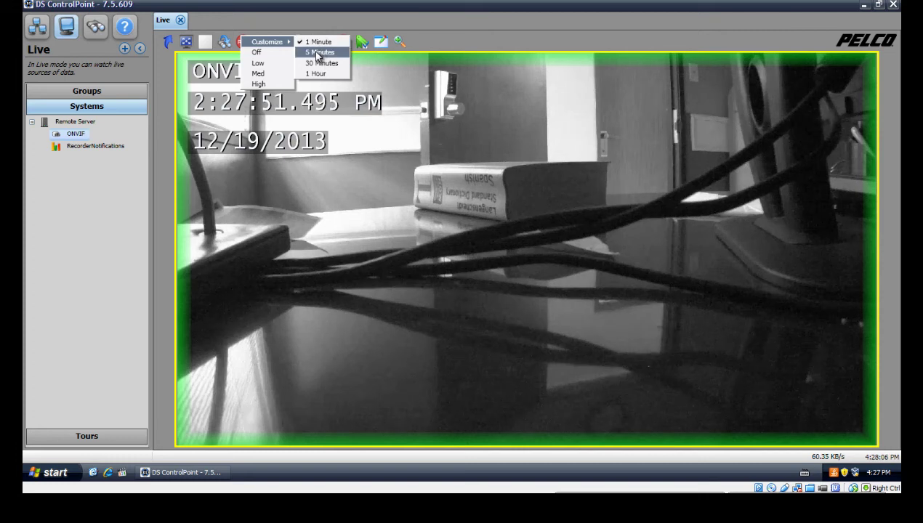
{"action": "left_click", "coordinate": [265, 64]}
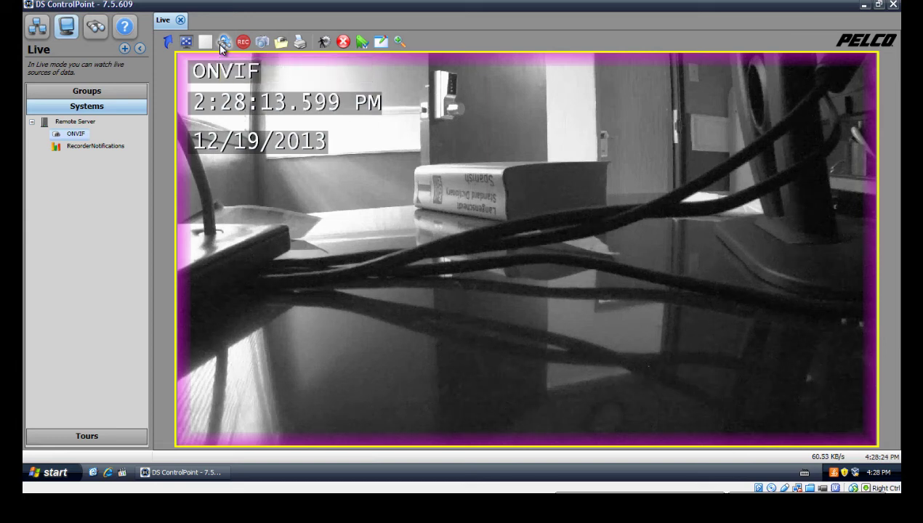
{"action": "left_click", "coordinate": [221, 45]}
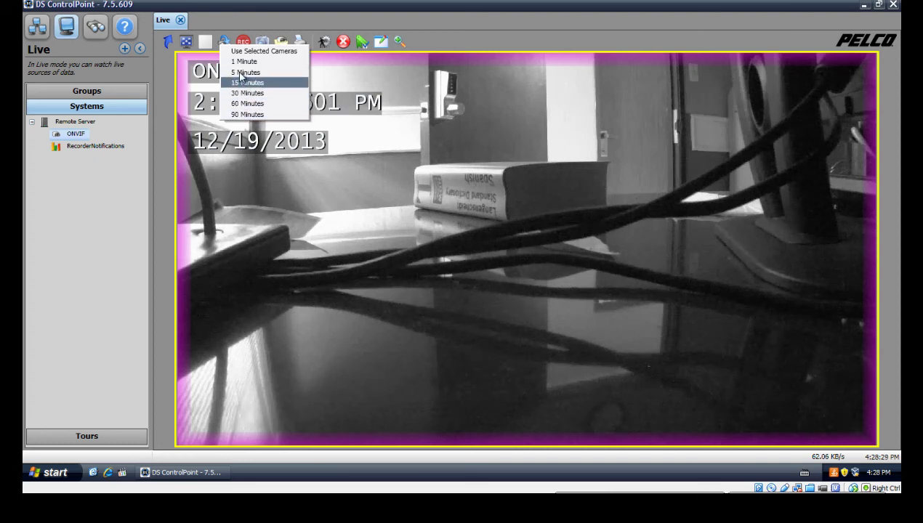
{"action": "left_click", "coordinate": [246, 62]}
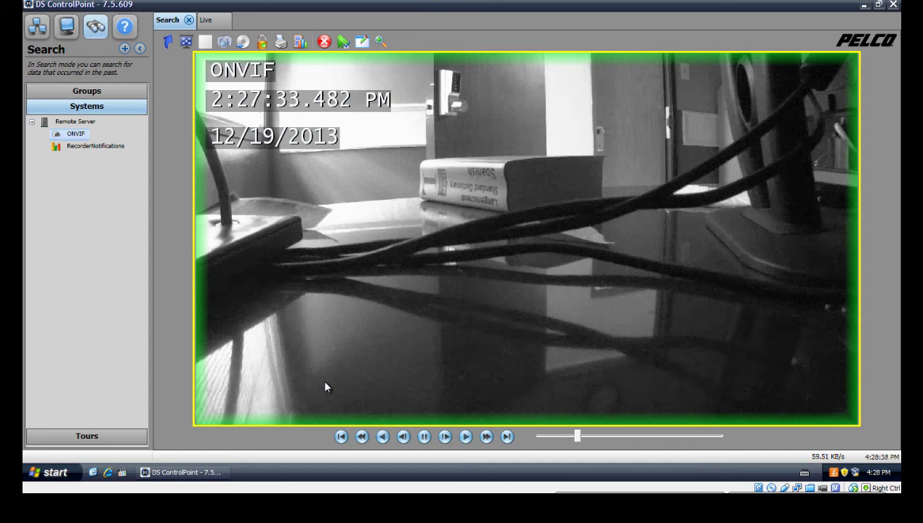
{"action": "left_click", "coordinate": [205, 22]}
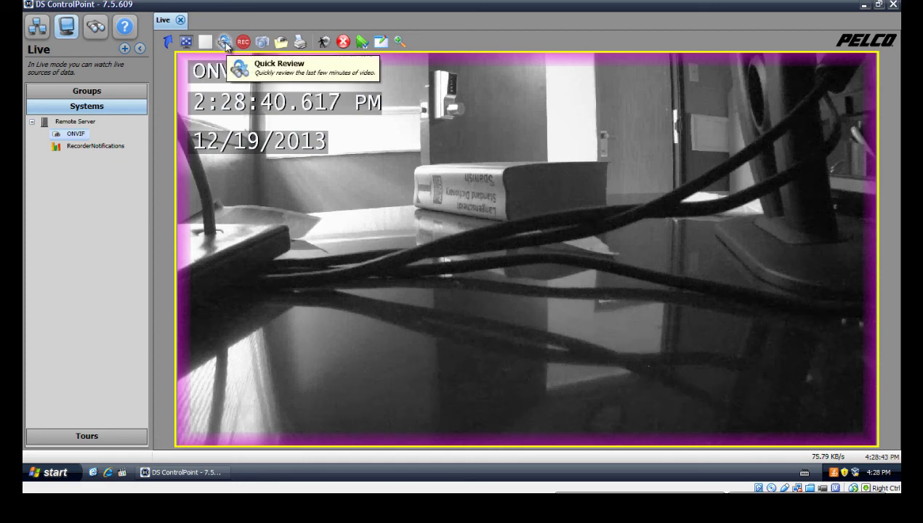
{"action": "left_click", "coordinate": [207, 44]}
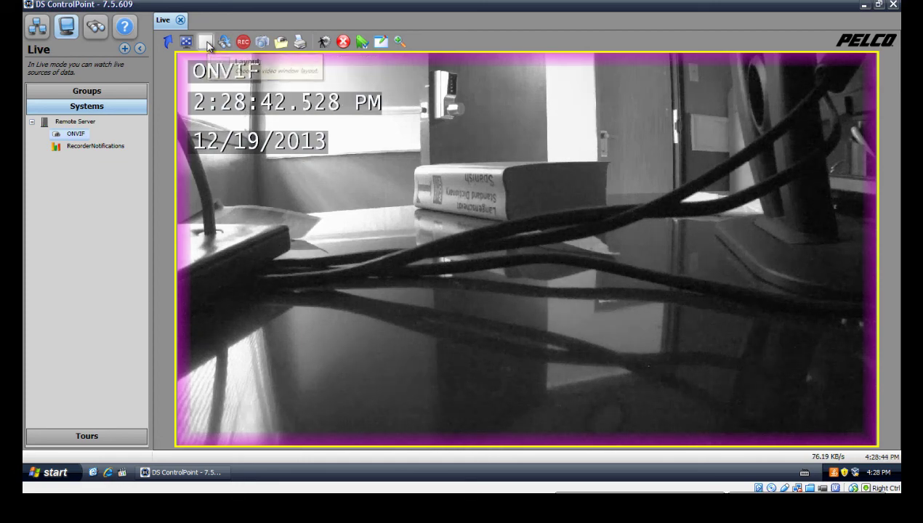
{"action": "left_click", "coordinate": [479, 35]}
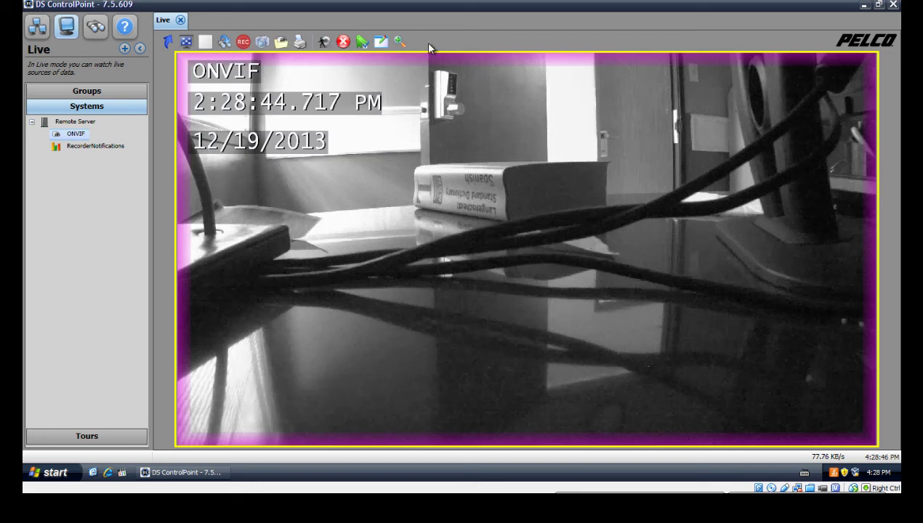
{"action": "left_click", "coordinate": [189, 42]}
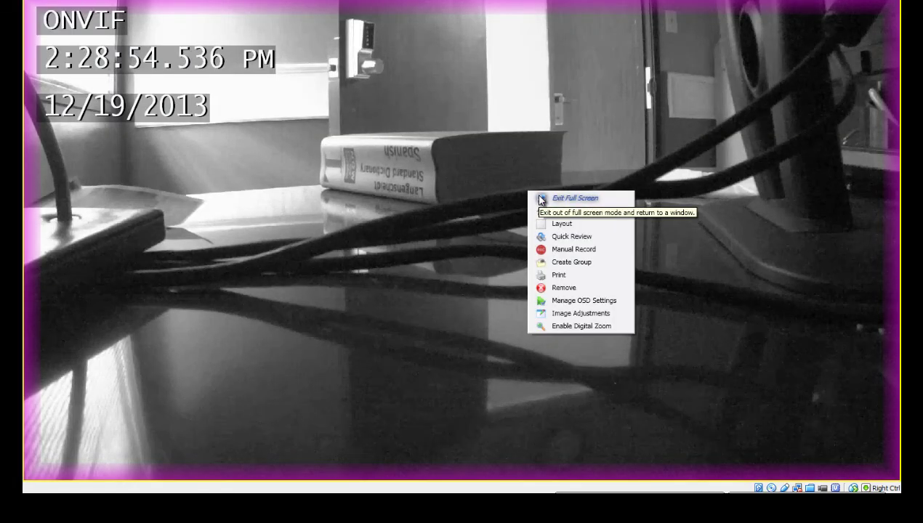
{"action": "left_click", "coordinate": [533, 199]}
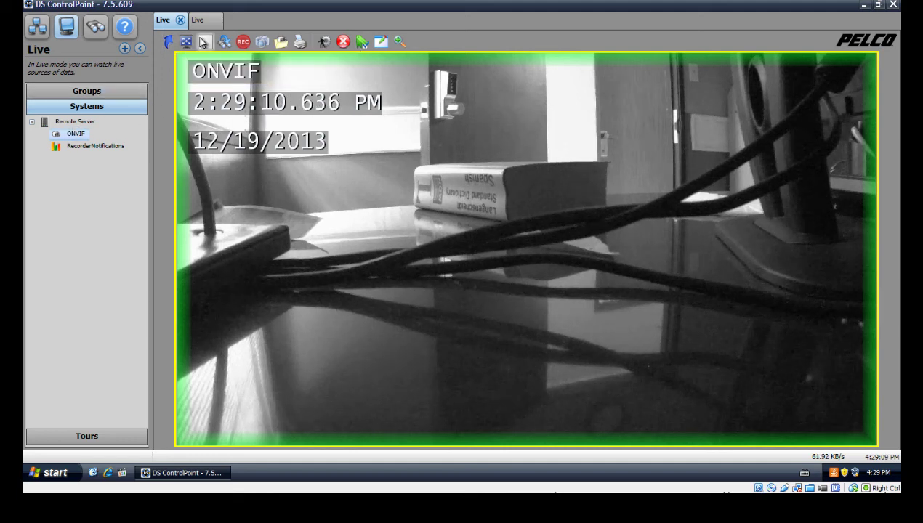
Load the Warehouse group into the Live view and undock it into a separate window.
{"action": "left_click", "coordinate": [87, 92]}
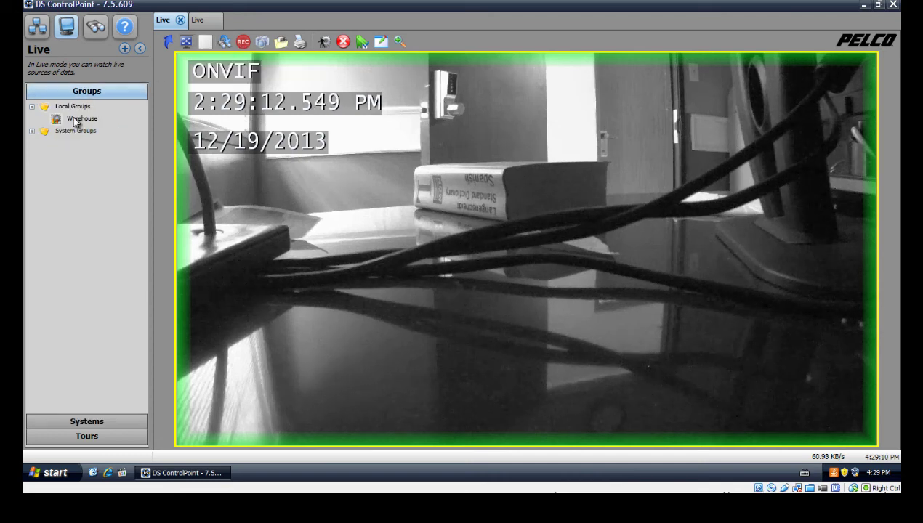
{"action": "left_click_drag", "start_coordinate": [76, 121], "coordinate": [228, 129]}
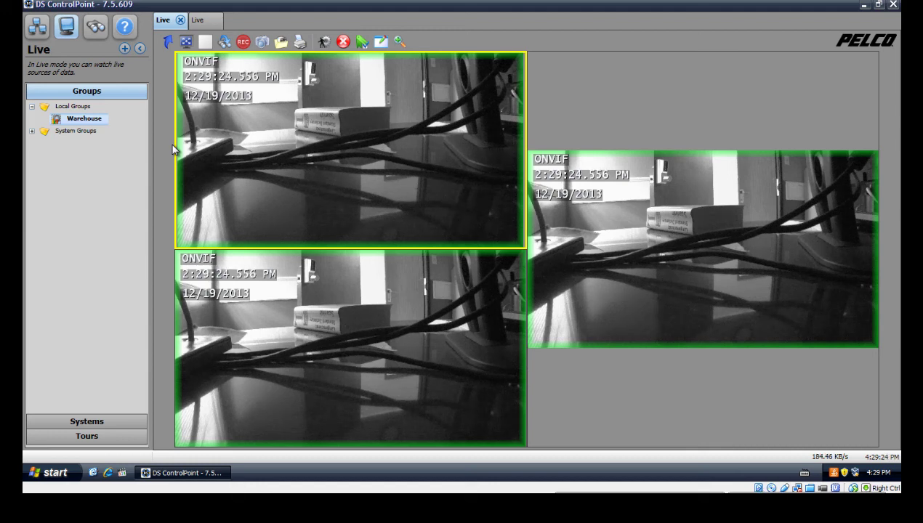
{"action": "left_click", "coordinate": [168, 42]}
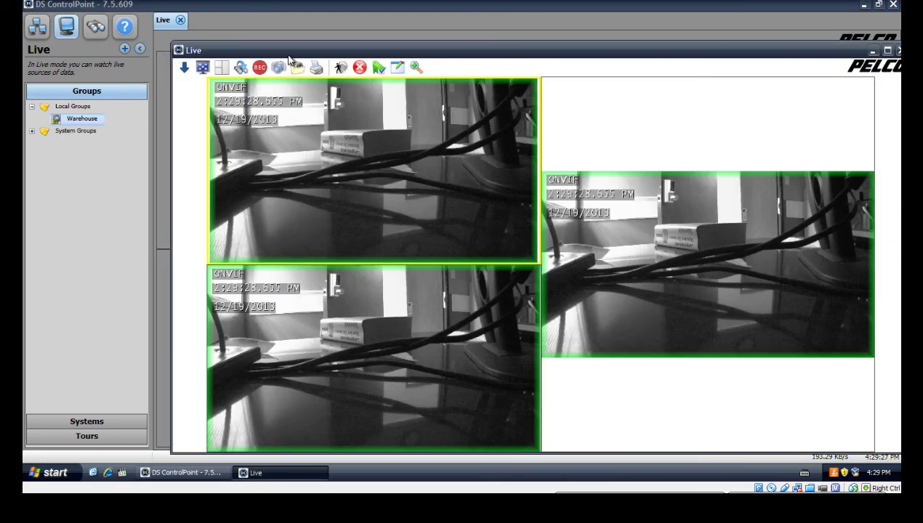
Move the floating Live window right and back, then close it.
{"action": "left_click_drag", "start_coordinate": [295, 56], "coordinate": [835, 118]}
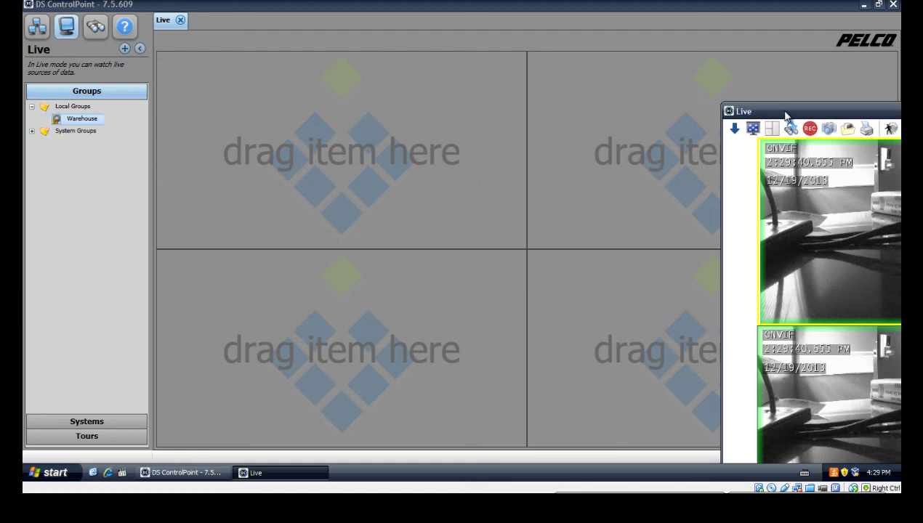
{"action": "left_click_drag", "start_coordinate": [785, 116], "coordinate": [128, 125]}
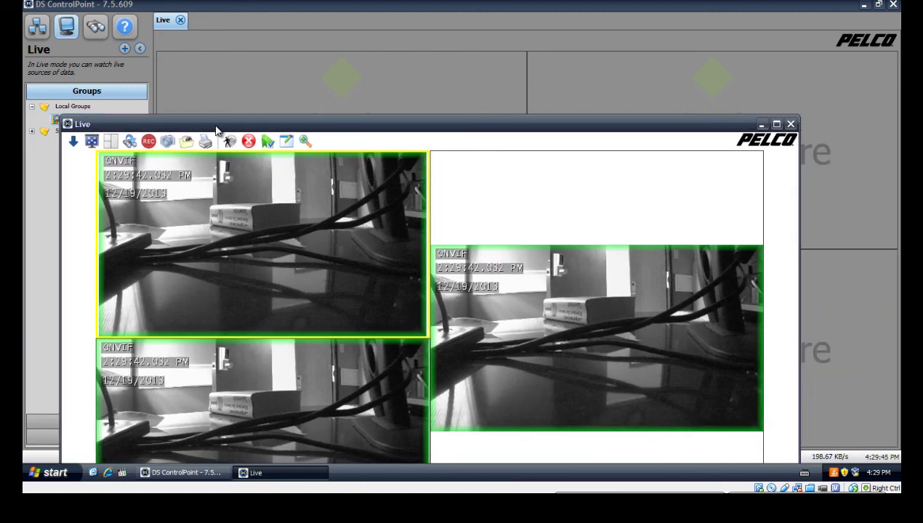
{"action": "left_click", "coordinate": [790, 124]}
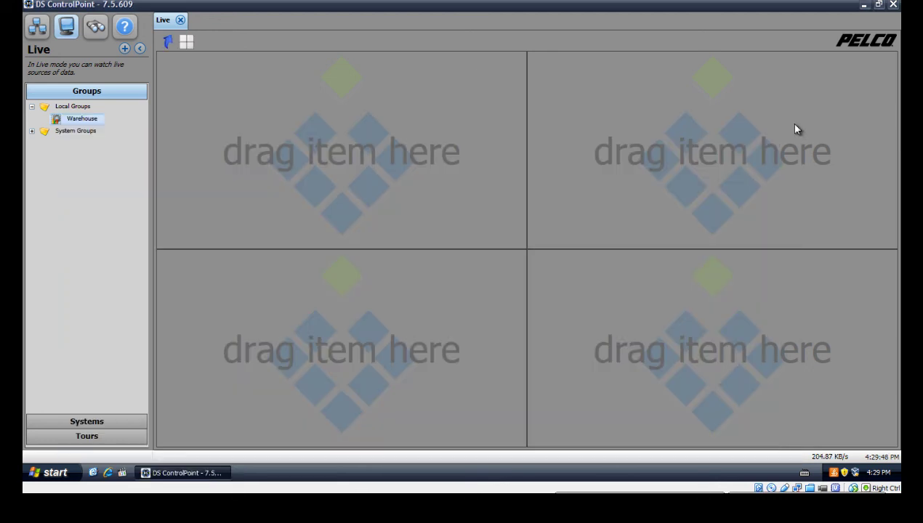